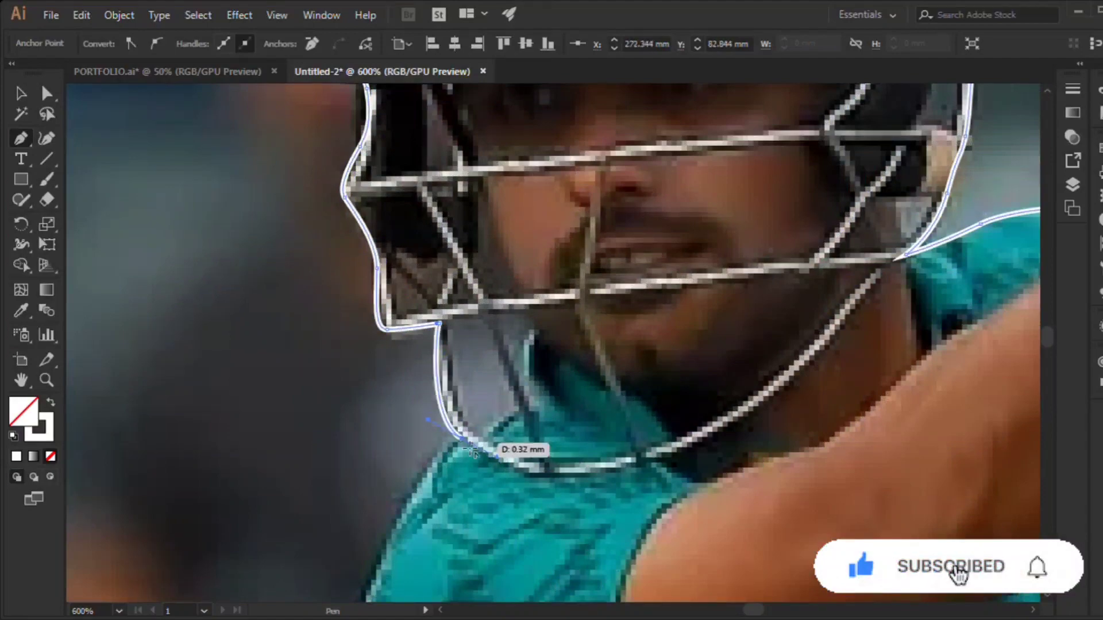
Step: Trace the batsman's outline with the Pen tool from the helmet grille down the shirt and rear pad to the rear shoe
scroll(505, 451, down, 10)
click(489, 329)
scroll(508, 361, down, 15)
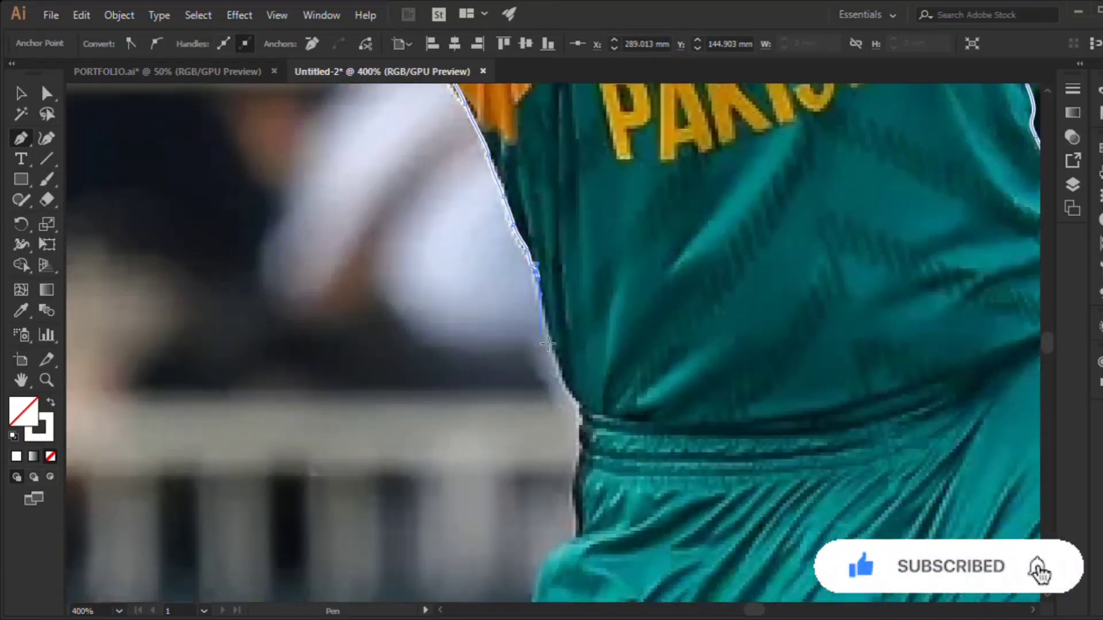
click(481, 312)
click(421, 297)
scroll(419, 345, down, 15)
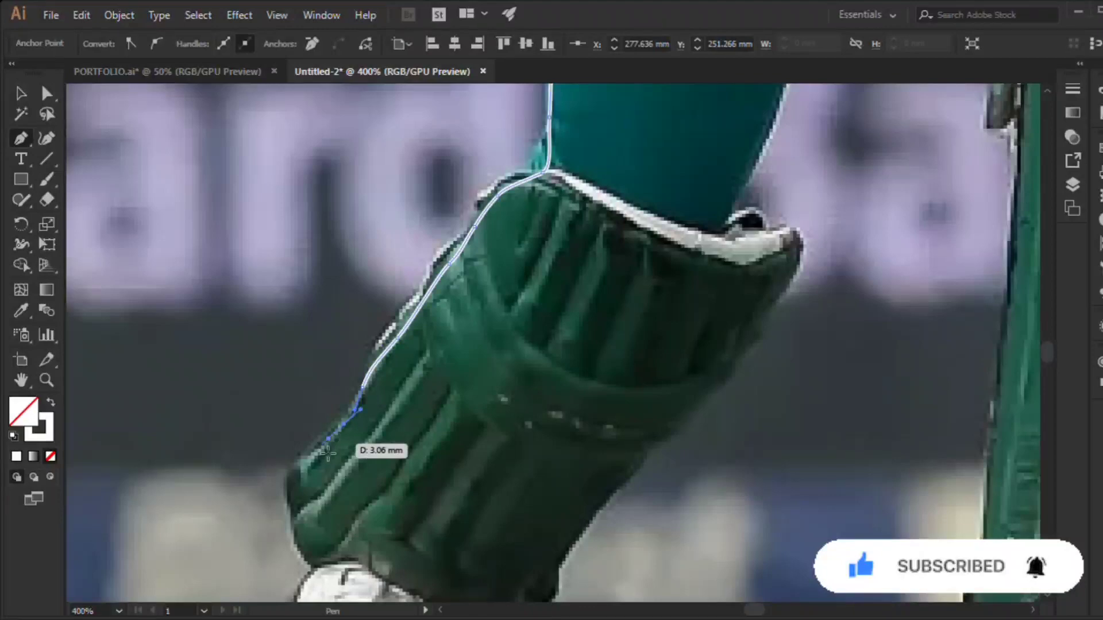
click(314, 303)
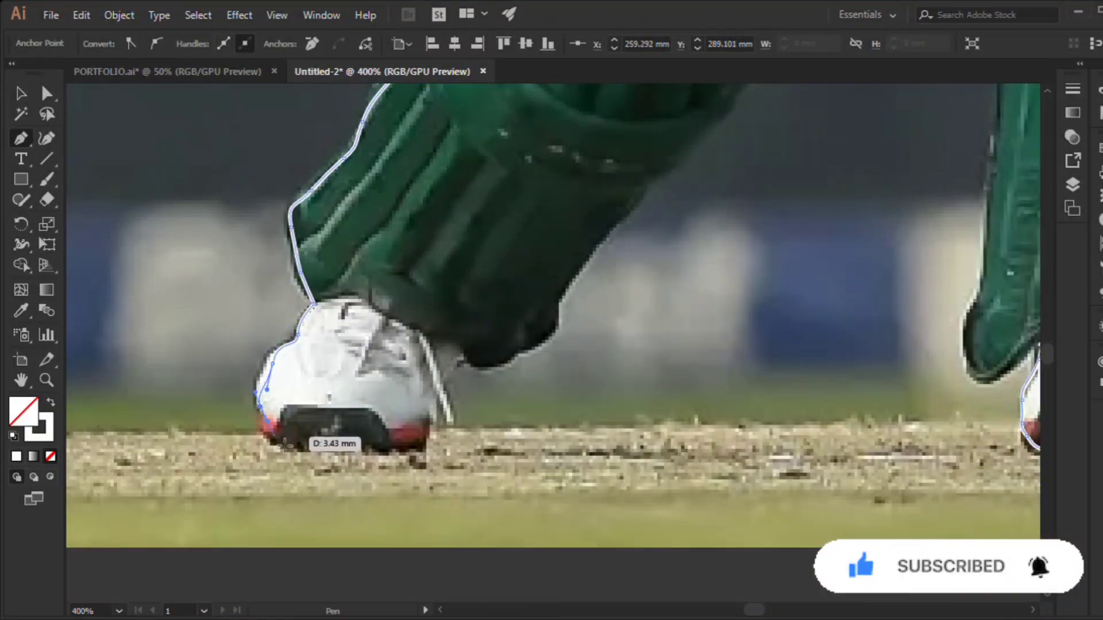
Step: Continue the Pen tool outline up the rear pad, between the legs and along the front pad's inner edge
scroll(603, 216, up, 15)
click(701, 197)
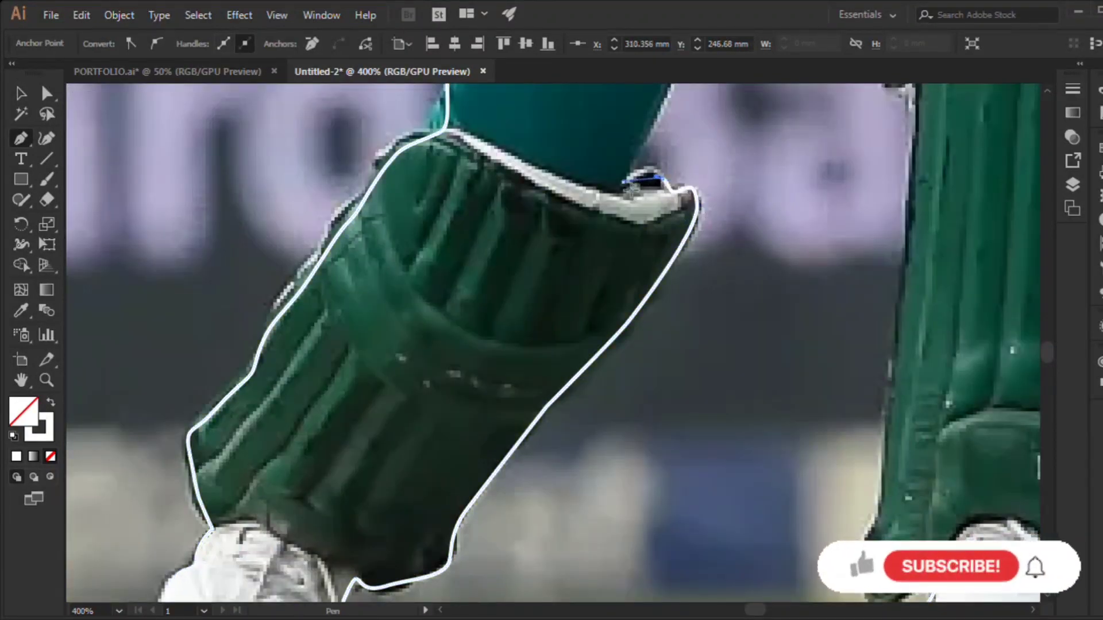
scroll(632, 229, up, 10)
click(500, 163)
click(618, 156)
scroll(653, 276, down, 15)
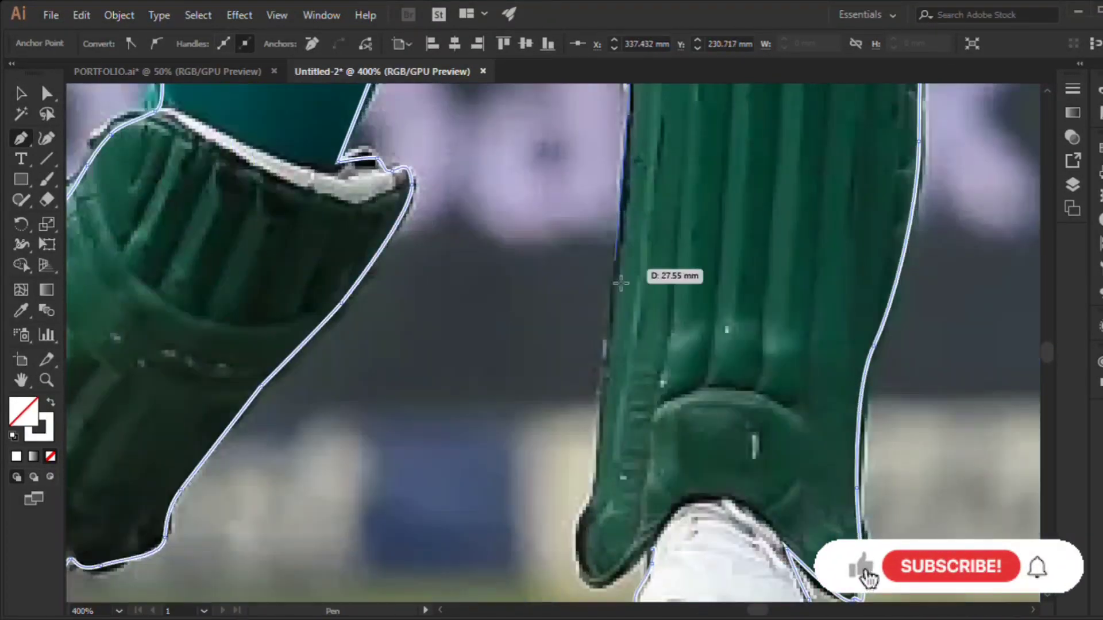
click(597, 355)
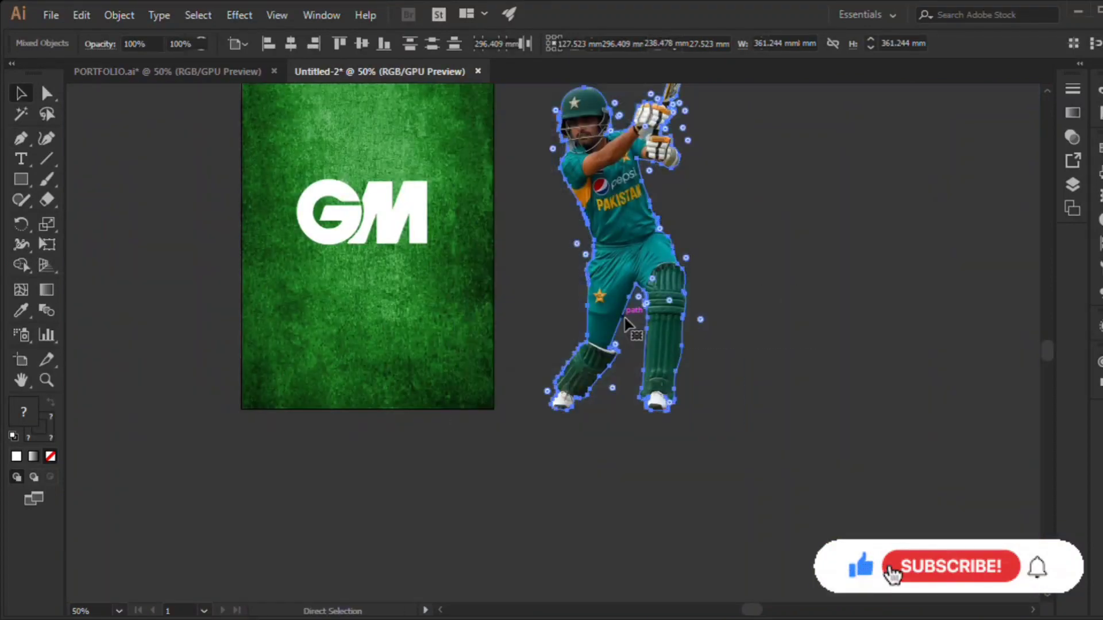
Step: Place the cut-out batsman on the poster over the GM logo and enlarge him to about 72 × 184 mm
click(831, 175)
click(771, 230)
drag(770, 229, 498, 233)
scroll(500, 138, up, 3)
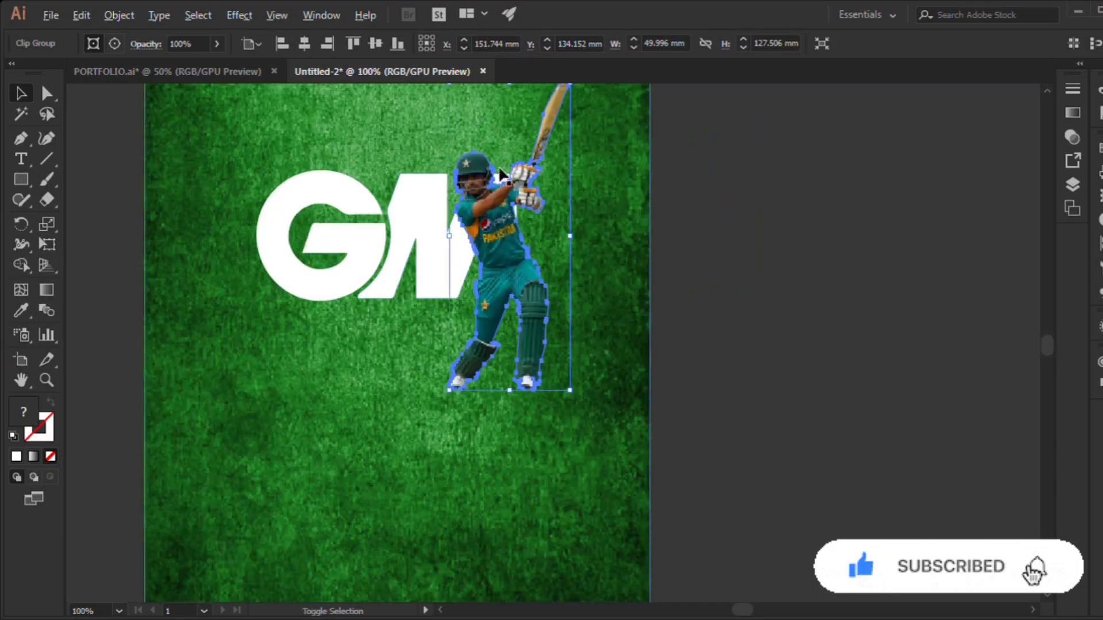
drag(610, 382, 646, 382)
scroll(644, 379, down, 2)
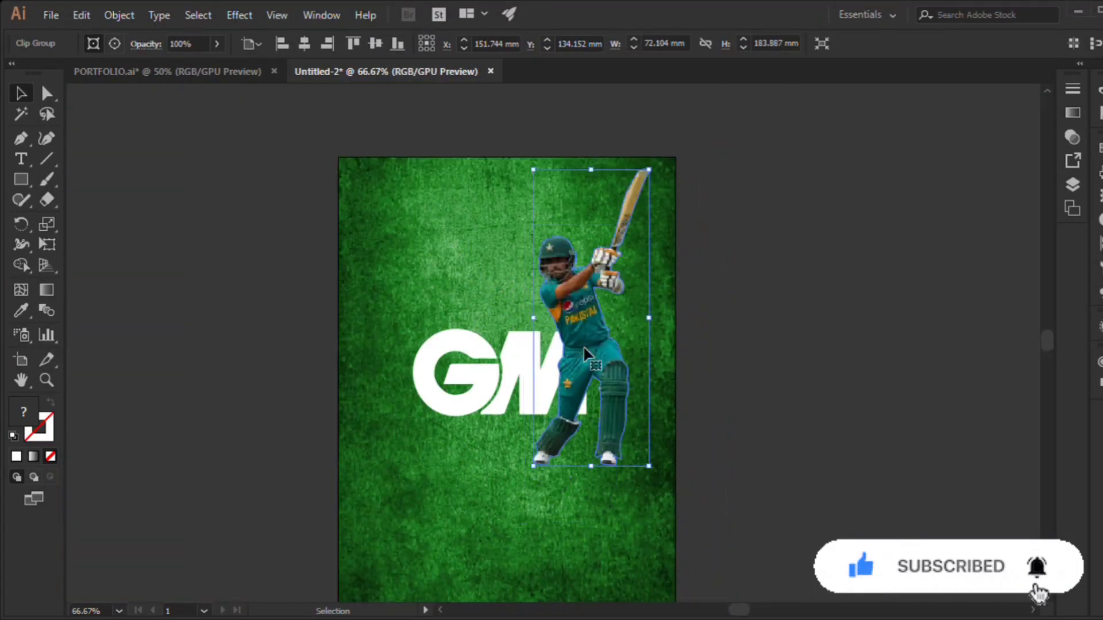
drag(584, 359, 584, 409)
Step: Add the text "BAT" below the GM logo and enlarge it to about 206 pt
key(t)
click(450, 461)
text(BAT)
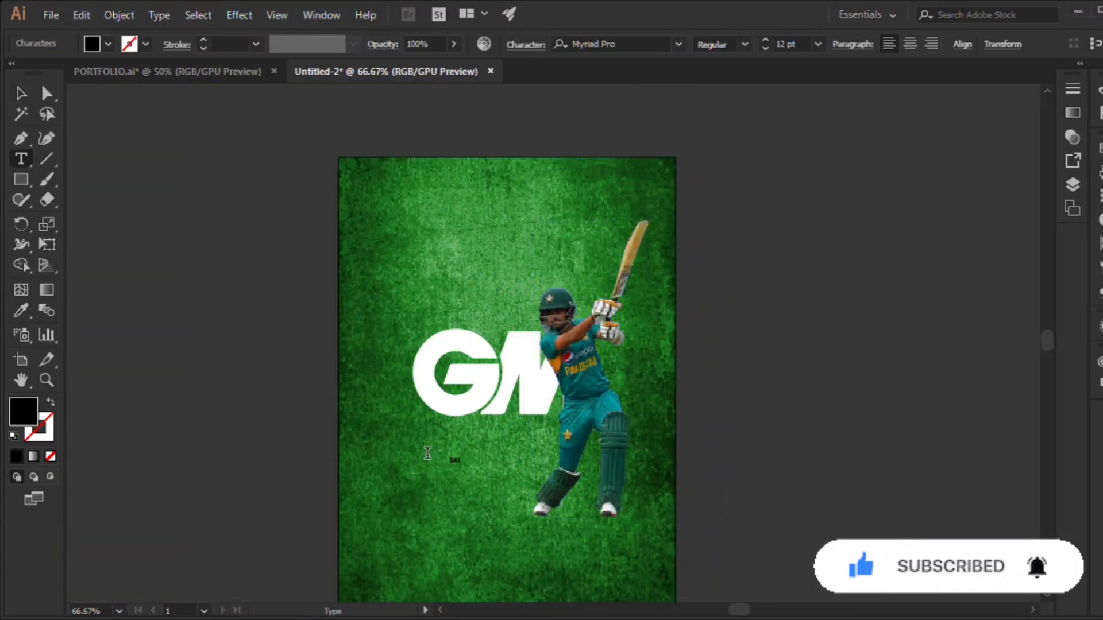
click(25, 94)
drag(463, 464, 579, 546)
Step: Set the BAT text in Montserrat Black with a white fill
click(655, 45)
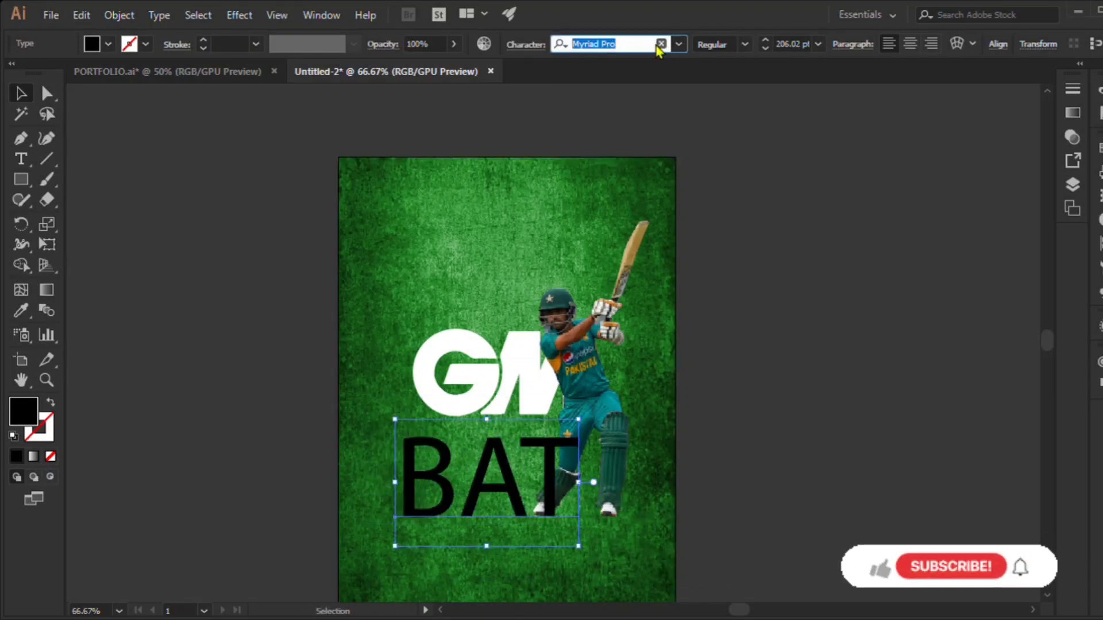
text(MONT)
click(649, 269)
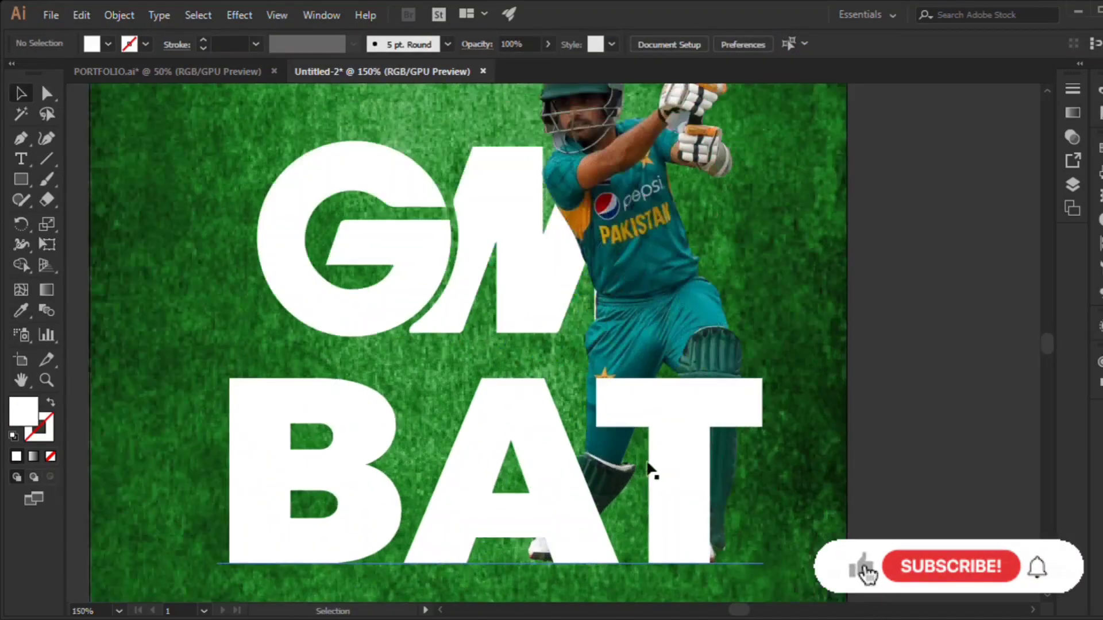
Step: Reduce the BAT text to about 157 pt and place it close beneath the large GM logo
drag(648, 473, 542, 448)
scroll(486, 474, down, 2)
key(ctrl+0)
click(813, 217)
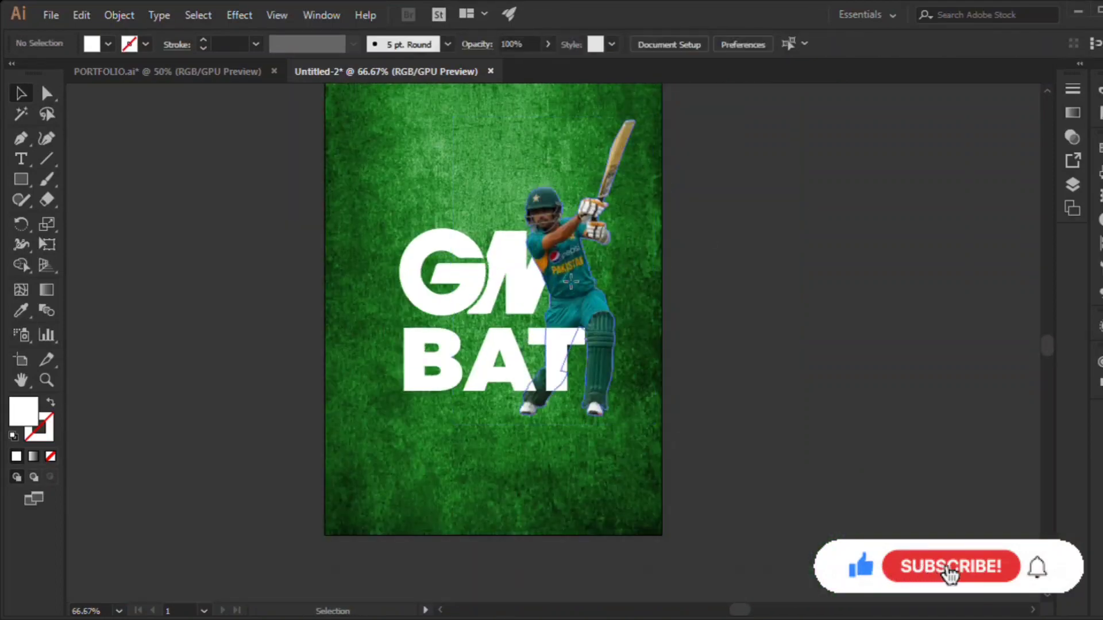
click(571, 280)
click(455, 373)
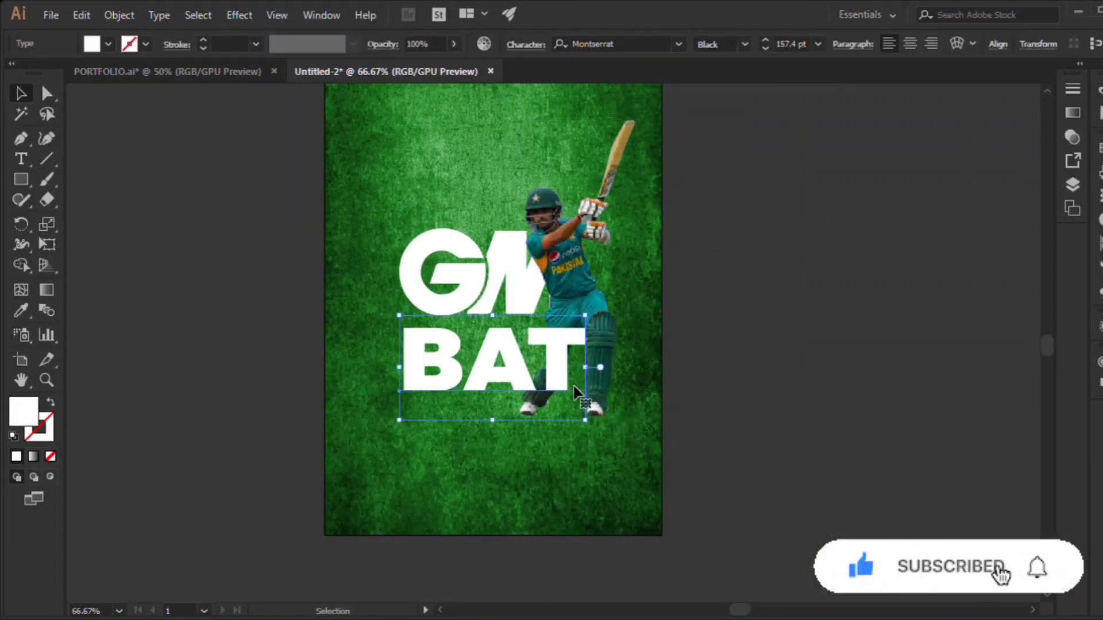
click(865, 331)
scroll(402, 362, up, 1)
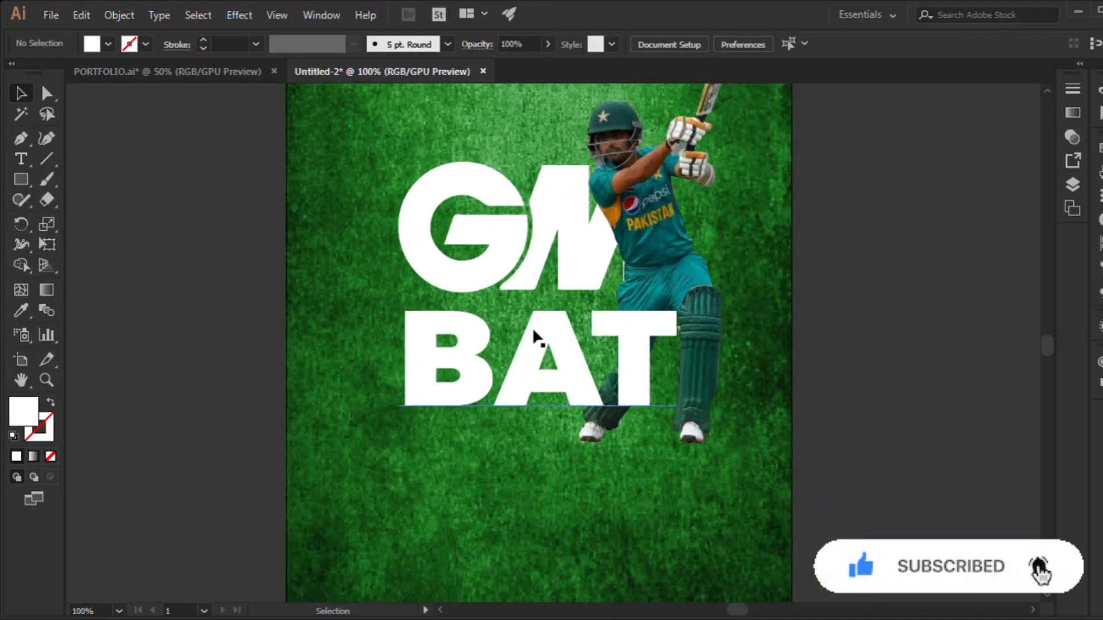
scroll(533, 329, up, 1)
drag(540, 354, 540, 340)
Step: Change the BAT text to The Bold Font and enlarge it to about 183 pt
scroll(729, 158, right, 3)
click(678, 45)
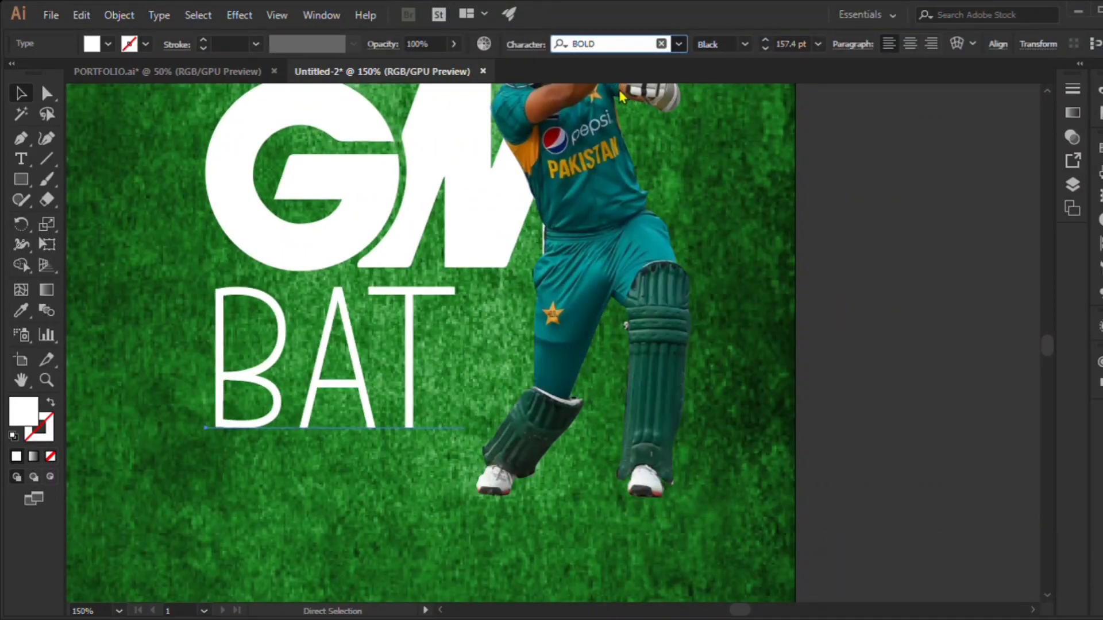
key(Return)
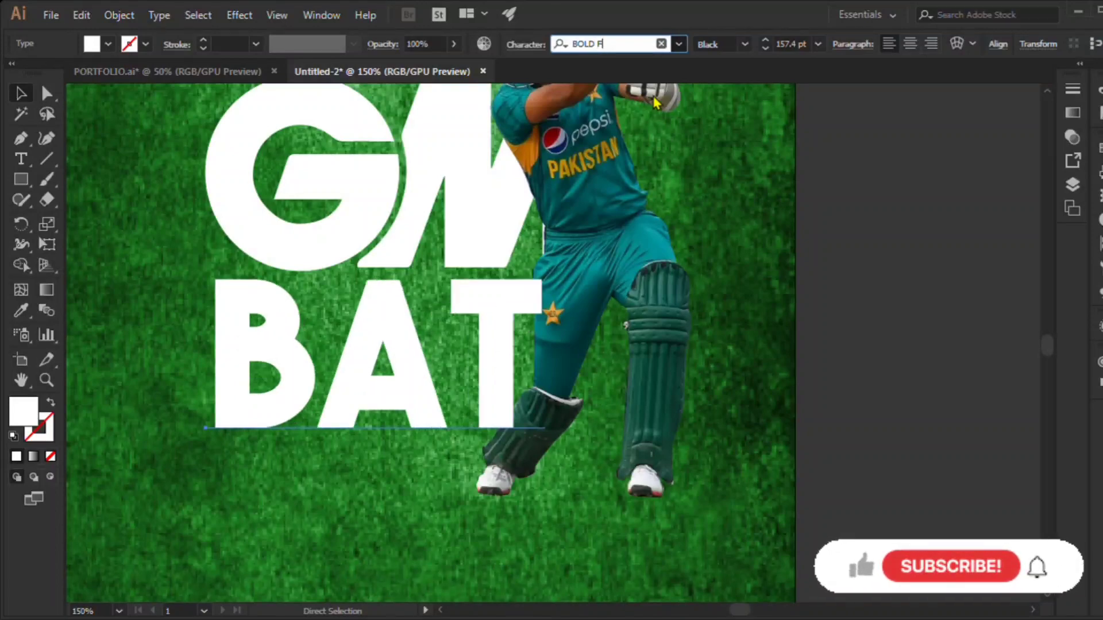
drag(549, 476, 604, 527)
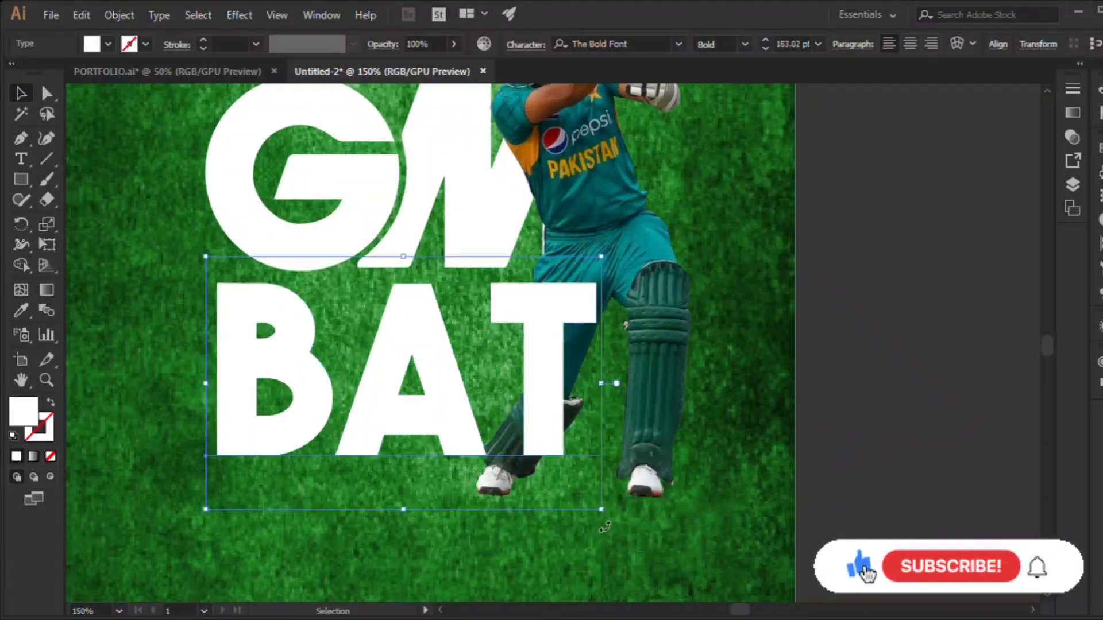
Step: Reposition the batsman beside the lettering and enlarge him towards the poster's upper edge
drag(689, 410, 687, 347)
key(ctrl+minus)
key(ctrl+minus)
drag(693, 226, 714, 188)
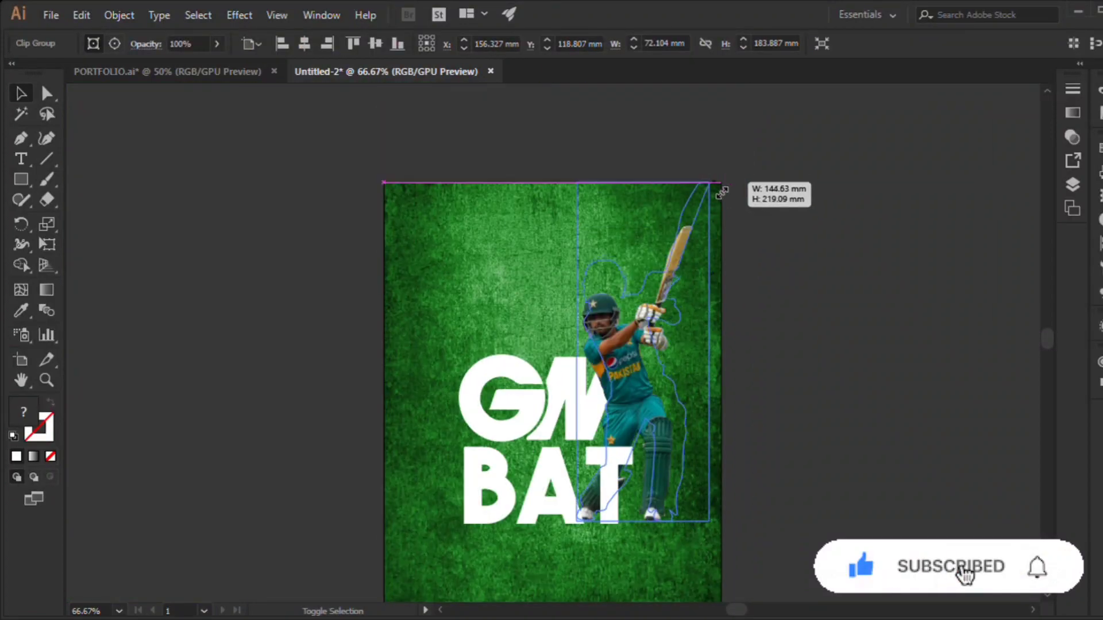
click(729, 320)
key(ctrl+plus)
key(ctrl+plus)
click(610, 339)
click(833, 291)
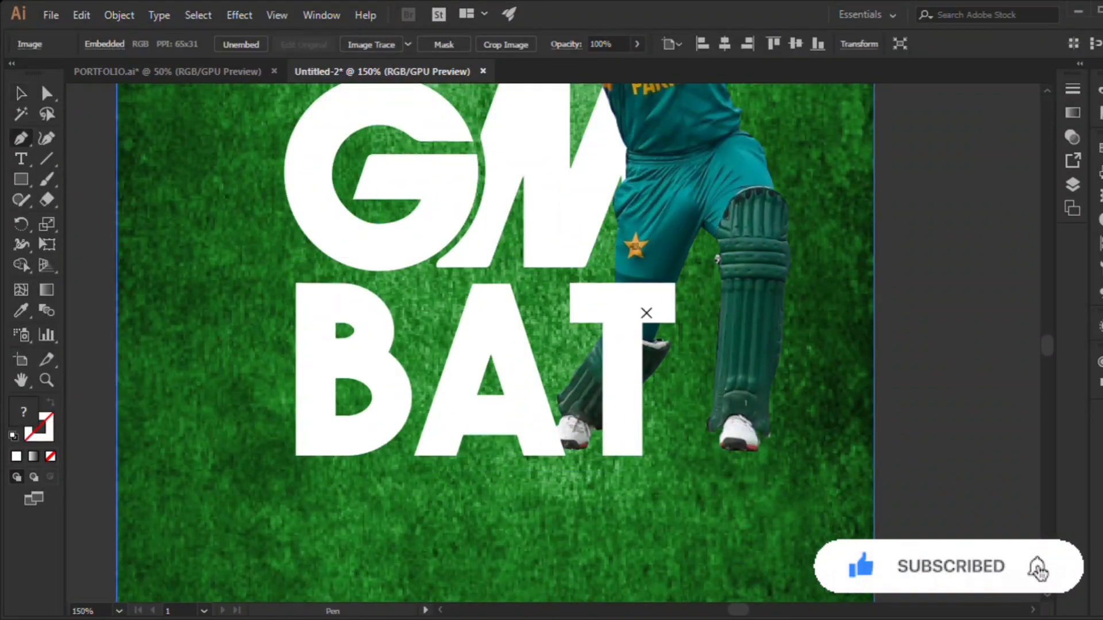
key(ctrl+minus)
click(870, 243)
Step: Duplicate the GM logo, shrink the copy and place it in the poster's upper-left corner
key(ctrl+minus)
key(ctrl+minus)
drag(541, 281, 501, 181)
drag(538, 209, 446, 171)
scroll(425, 147, up, 5)
scroll(447, 253, up, 2)
drag(449, 348, 423, 263)
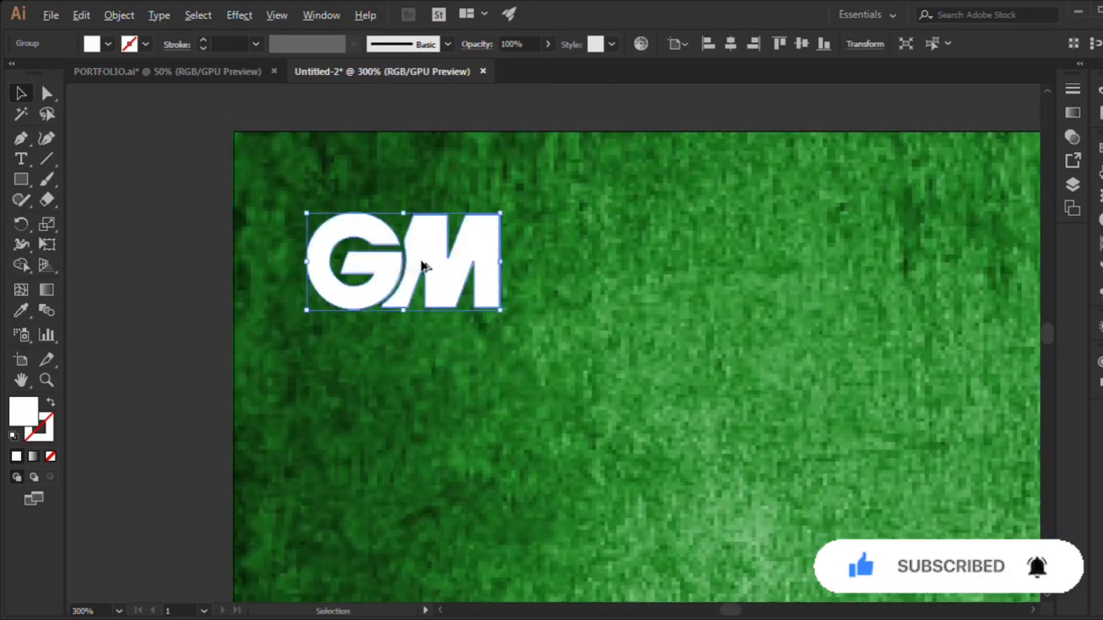
Step: Draw a narrow white rectangle above the large GM logo
scroll(422, 263, down, 5)
click(704, 304)
scroll(537, 308, up, 1)
scroll(449, 247, up, 1)
key(m)
scroll(398, 246, up, 1)
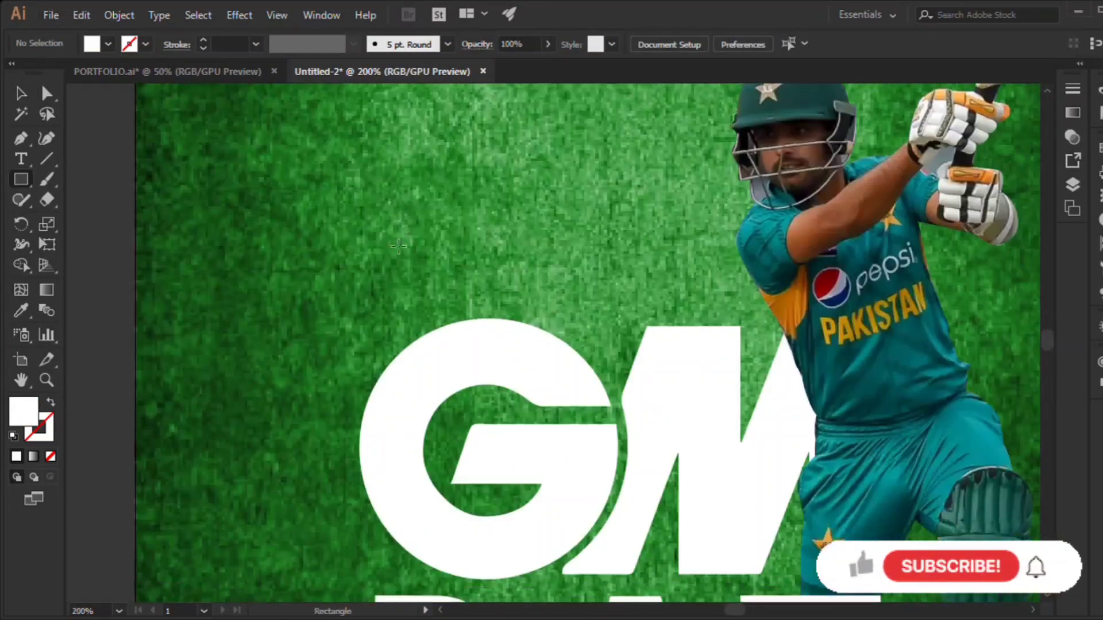
drag(638, 299, 654, 295)
Step: Add the text "PAKISTAN" above the white rectangle and enlarge it
key(t)
click(446, 202)
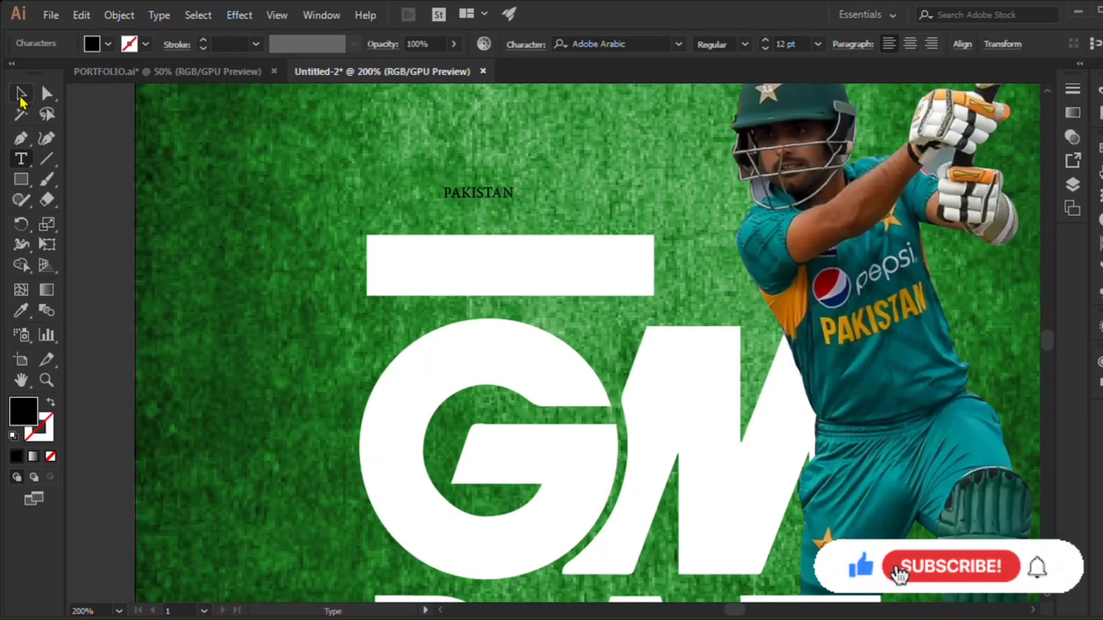
click(21, 93)
drag(513, 208, 633, 253)
Step: Set the PAKISTAN text in dark green Montserrat at about 30 pt and fit it onto the white rectangle
click(664, 46)
text(MONT)
key(Return)
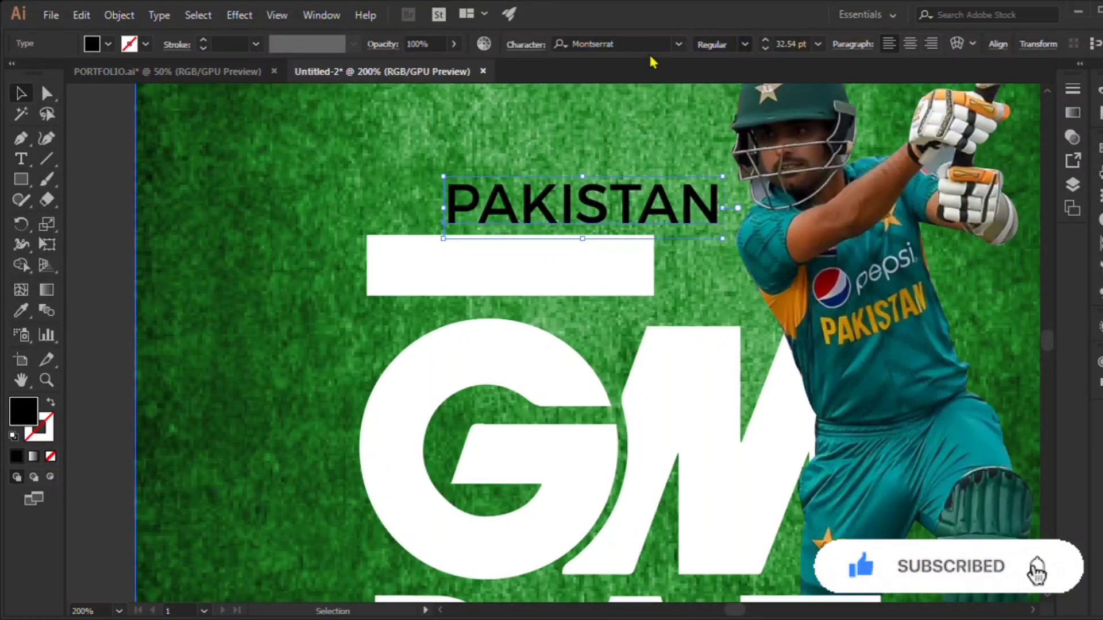
drag(721, 209, 644, 270)
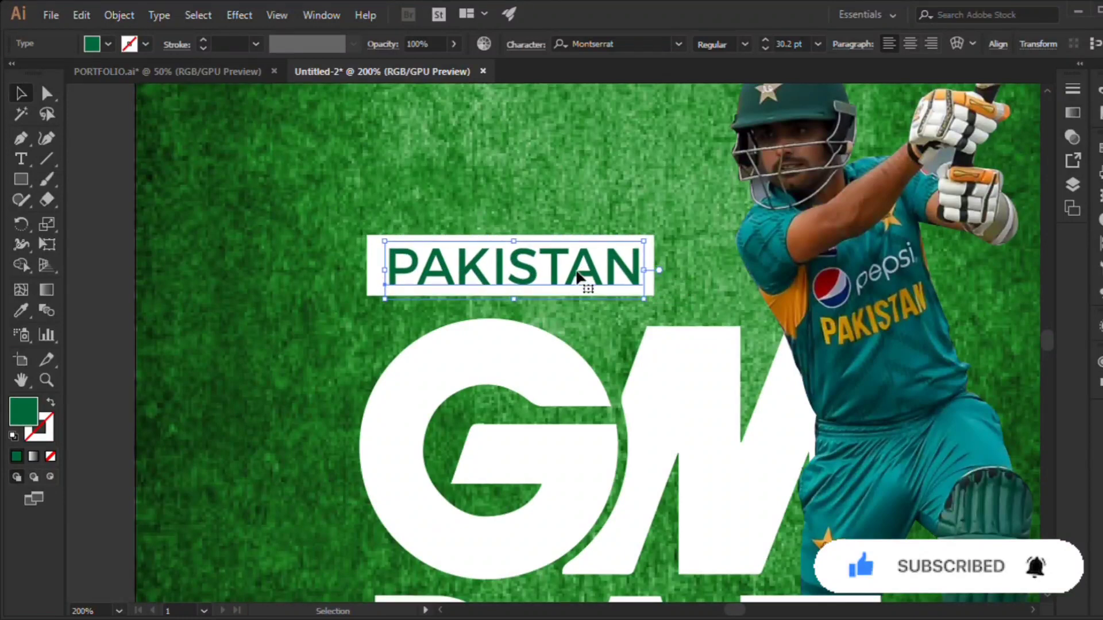
Step: Set the PAKISTAN text to Montserrat Bold Italic at about 27 pt within the white rectangle
click(638, 44)
click(647, 45)
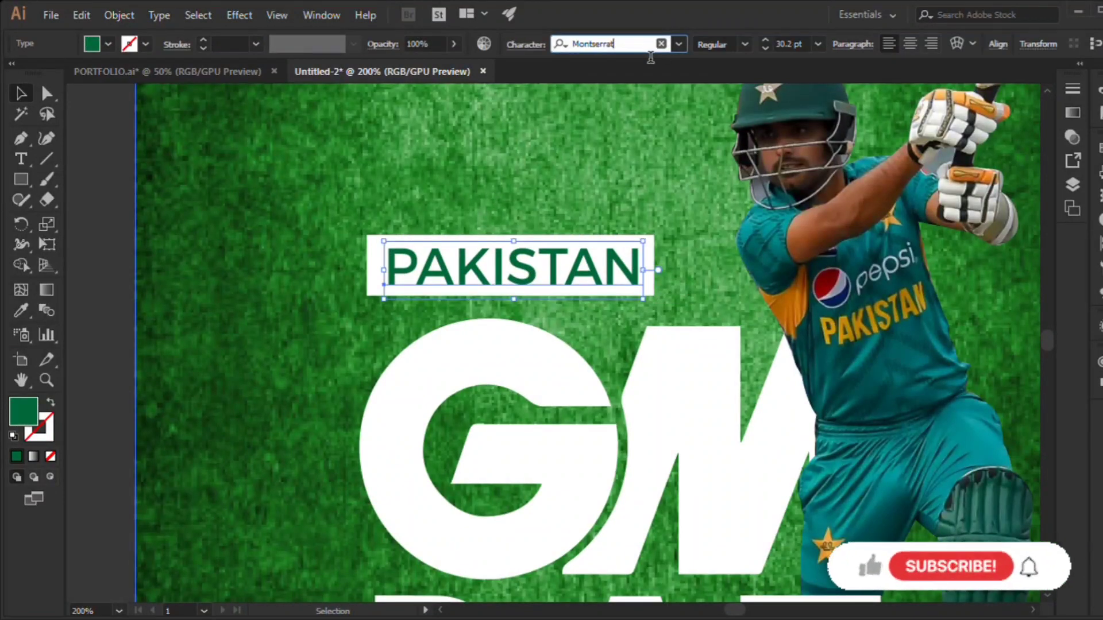
key(BackSpace)
key(Down)
key(Down)
key(Down)
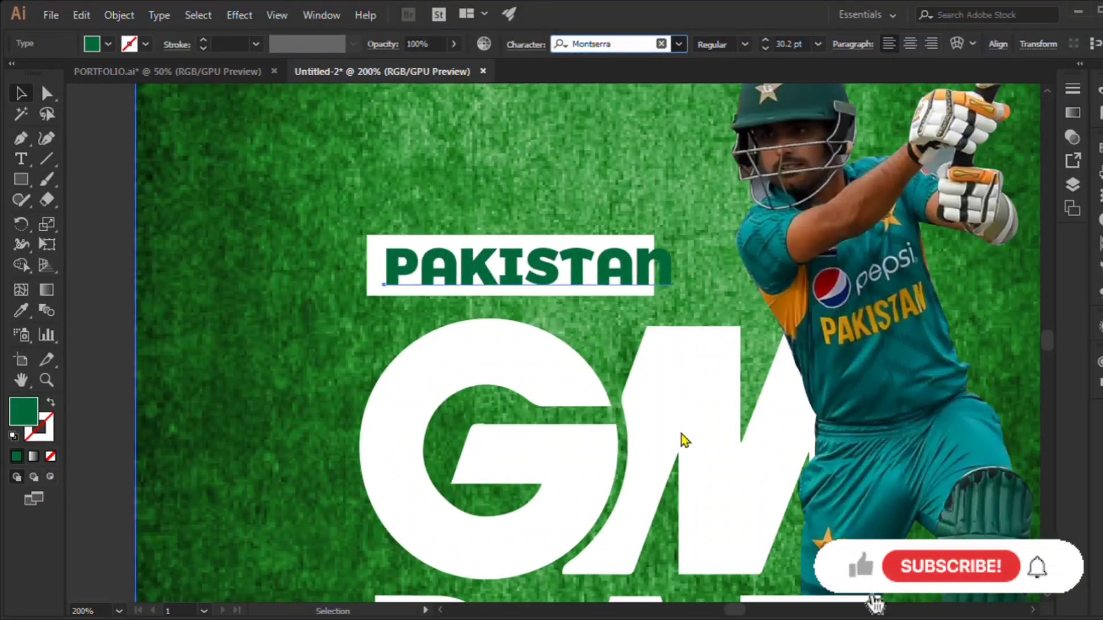
key(Up)
key(Up)
key(Down)
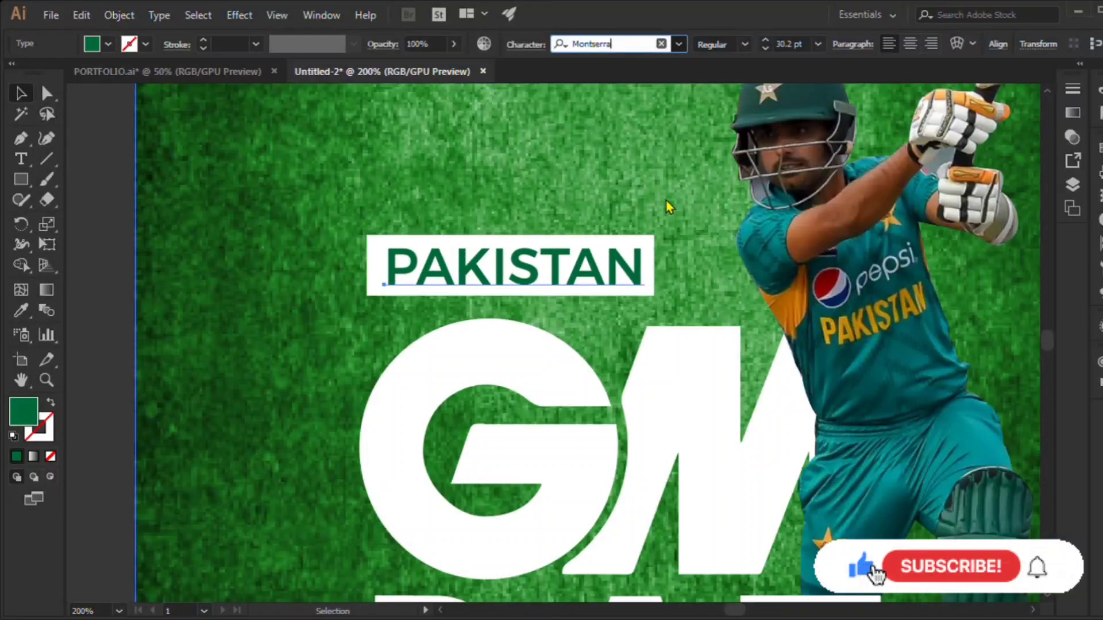
key(Up)
click(648, 280)
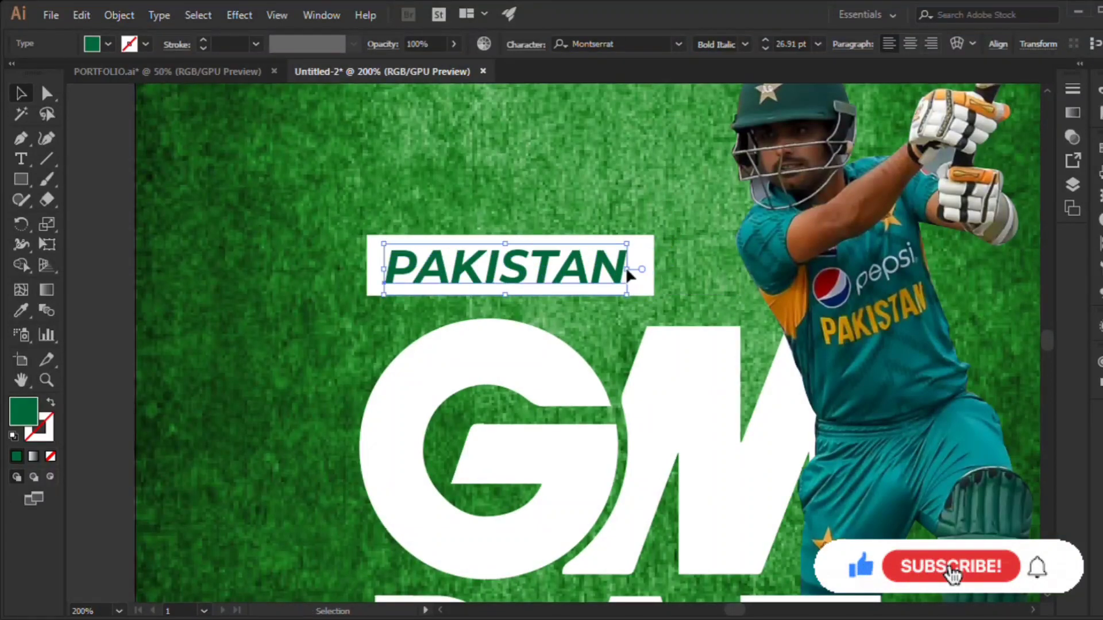
key(Up)
Step: Enlarge the PAKISTAN bar, large GM logo and BAT text together and align the stack beside the batsman
key(ctrl+0)
drag(435, 190, 385, 283)
drag(619, 330, 619, 309)
click(754, 276)
shift+click(467, 313)
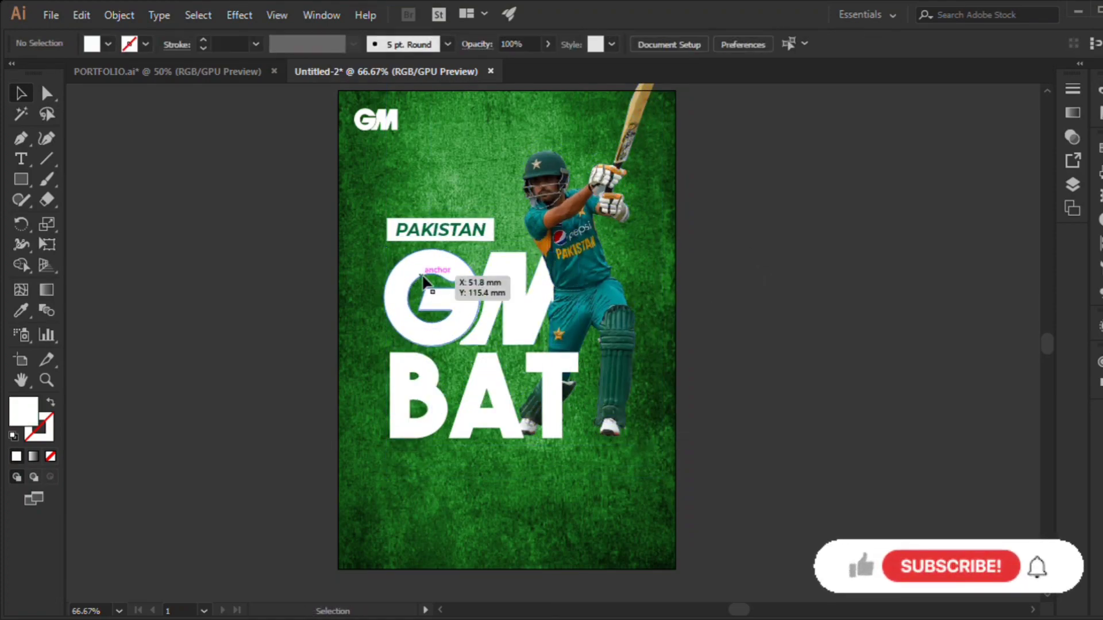
click(485, 286)
click(737, 279)
Step: Add the two-line text "WANNA PLAY CRICKET" below BAT in the same white The Bold Font style
key(t)
key(ctrl+equal)
key(ctrl+equal)
key(ctrl+equal)
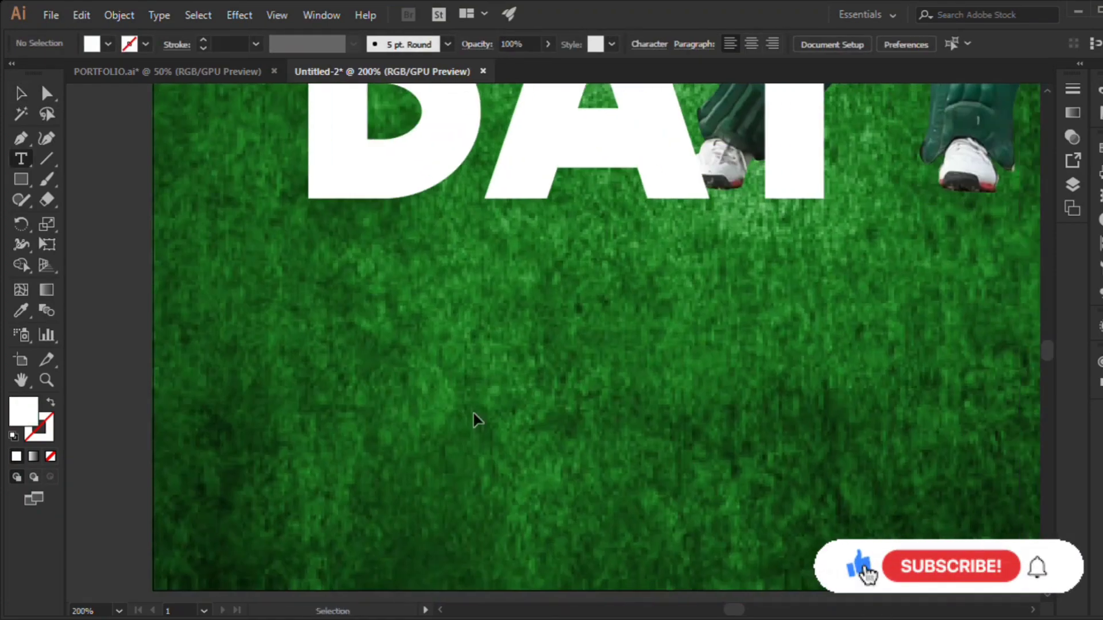
click(527, 414)
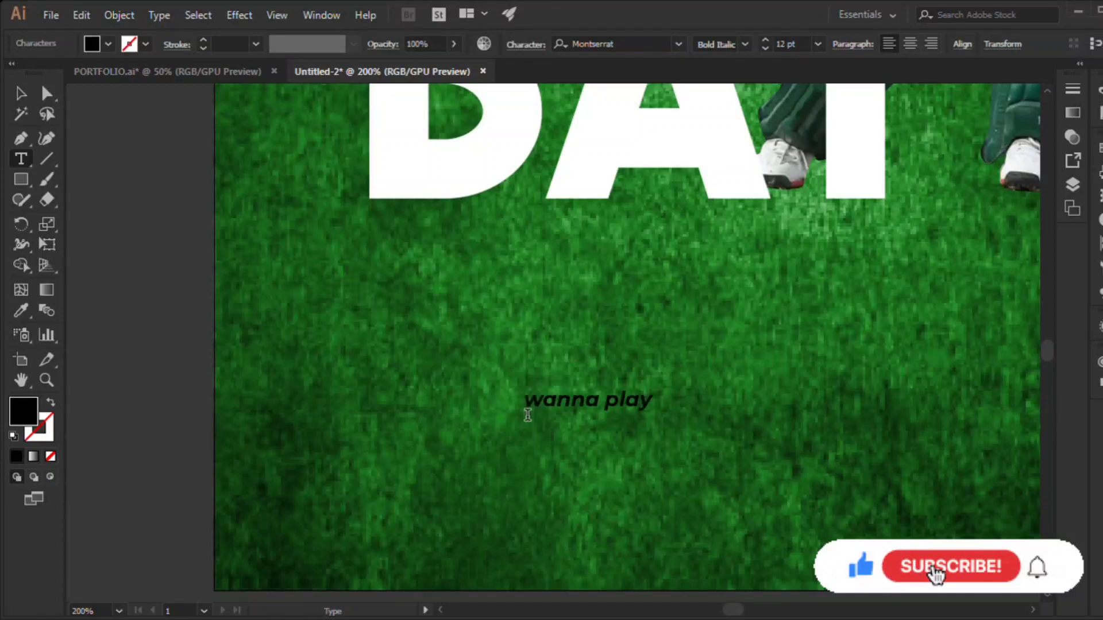
text(wanna play CRICKET)
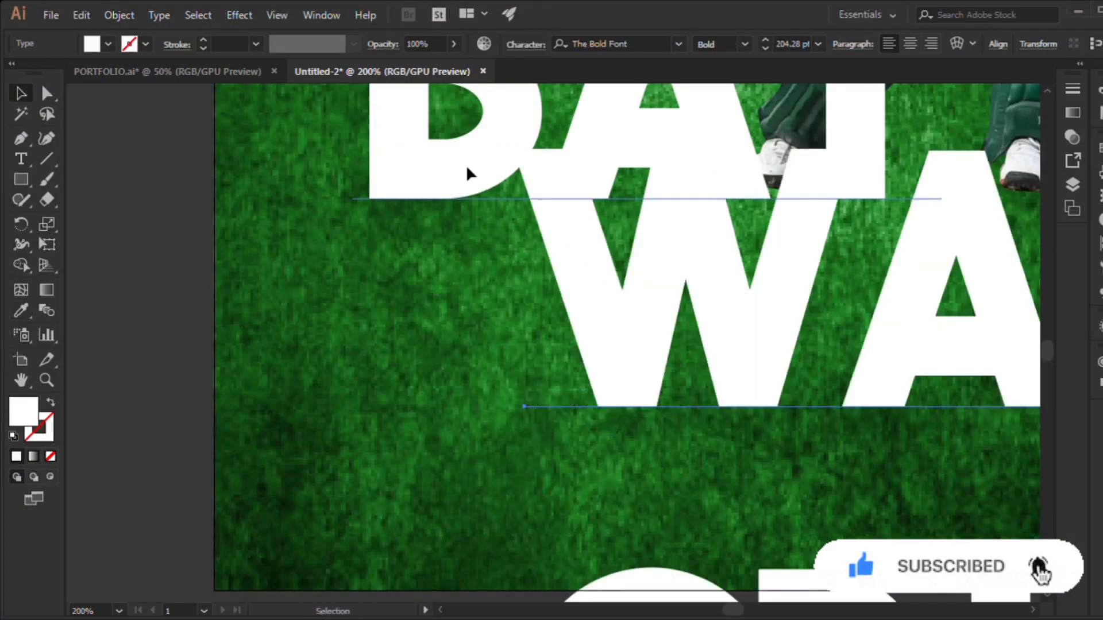
Step: Shrink the WANNA PLAY CRICKET text to about 64 pt so it fits the poster's width
key(ctrl+minus)
key(ctrl+minus)
key(ctrl+minus)
scroll(1014, 344, right, 5)
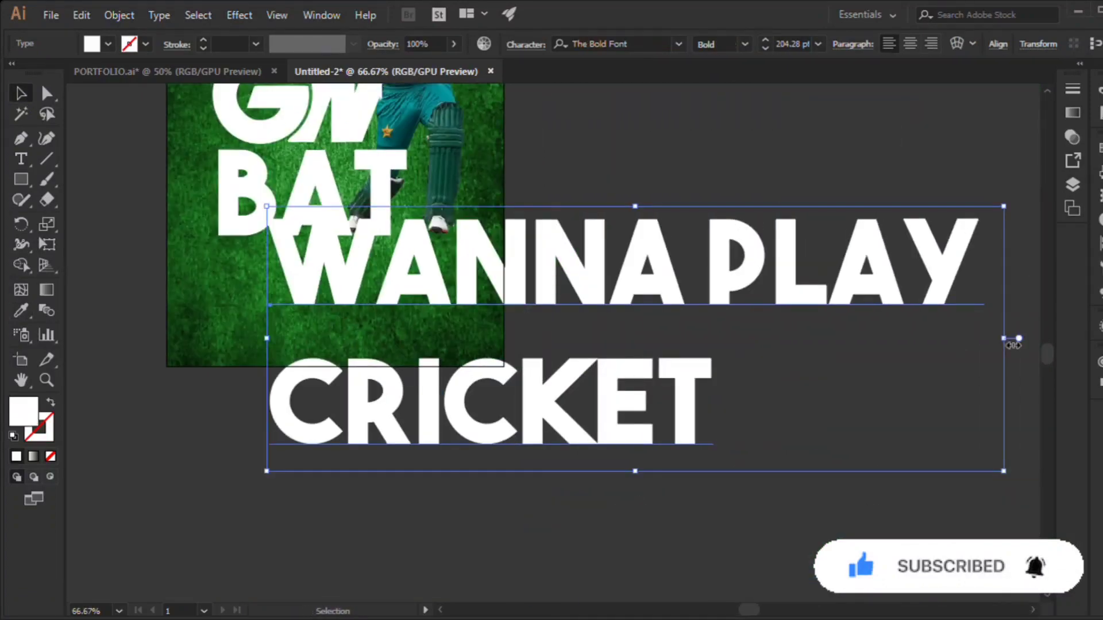
drag(1006, 341, 500, 340)
scroll(401, 345, left, 3)
drag(401, 347, 372, 328)
Step: Centre-align the WANNA PLAY CRICKET lines and position them below BAT near the poster's lower edge
click(910, 44)
scroll(340, 318, up, 3)
drag(352, 290, 746, 246)
scroll(632, 345, down, 2)
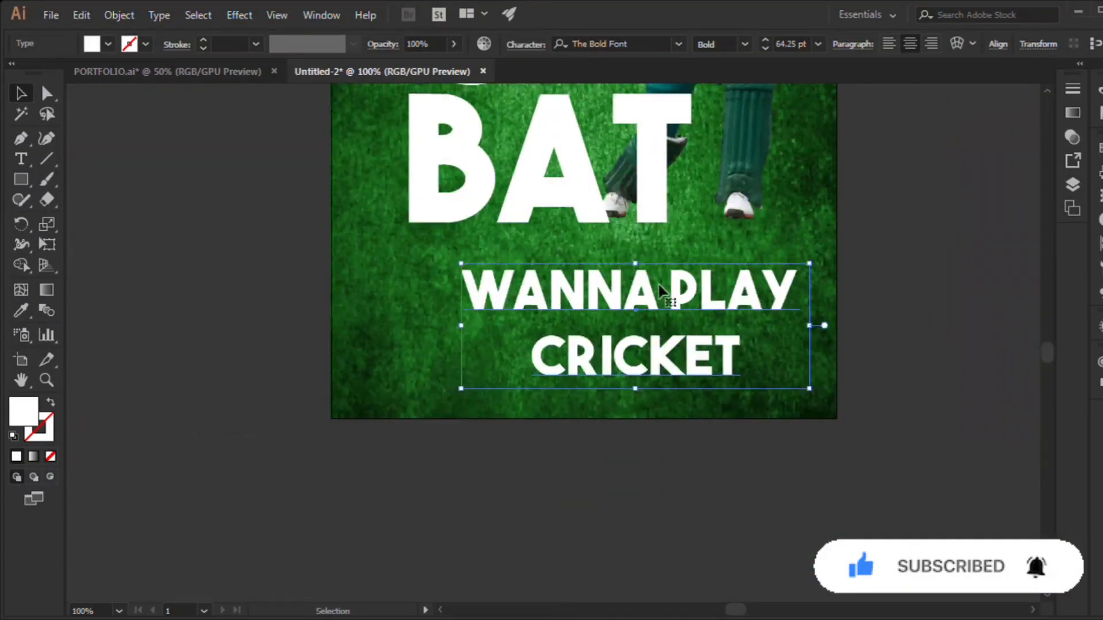
Step: Set the WANNA PLAY line in Montserrat ExtraLight at 47 pt and turn CRICKET into unfilled lettering with a white outline
scroll(661, 290, up, 1)
triple_click(356, 295)
click(643, 48)
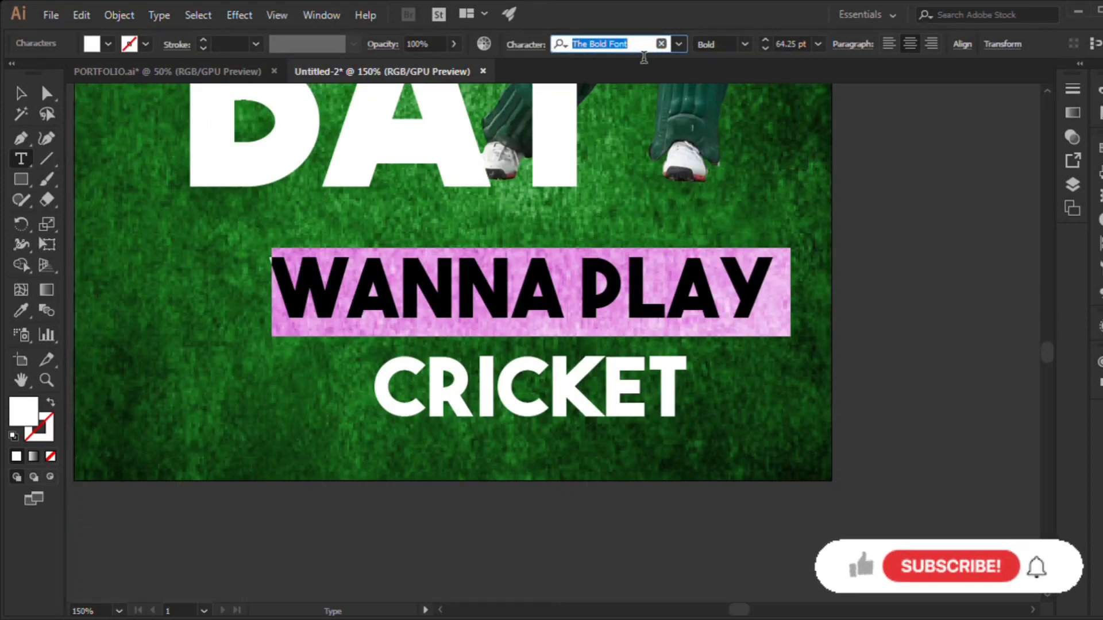
key(Down)
key(Down)
key(Down)
key(Down)
key(Down)
key(Down)
key(Down)
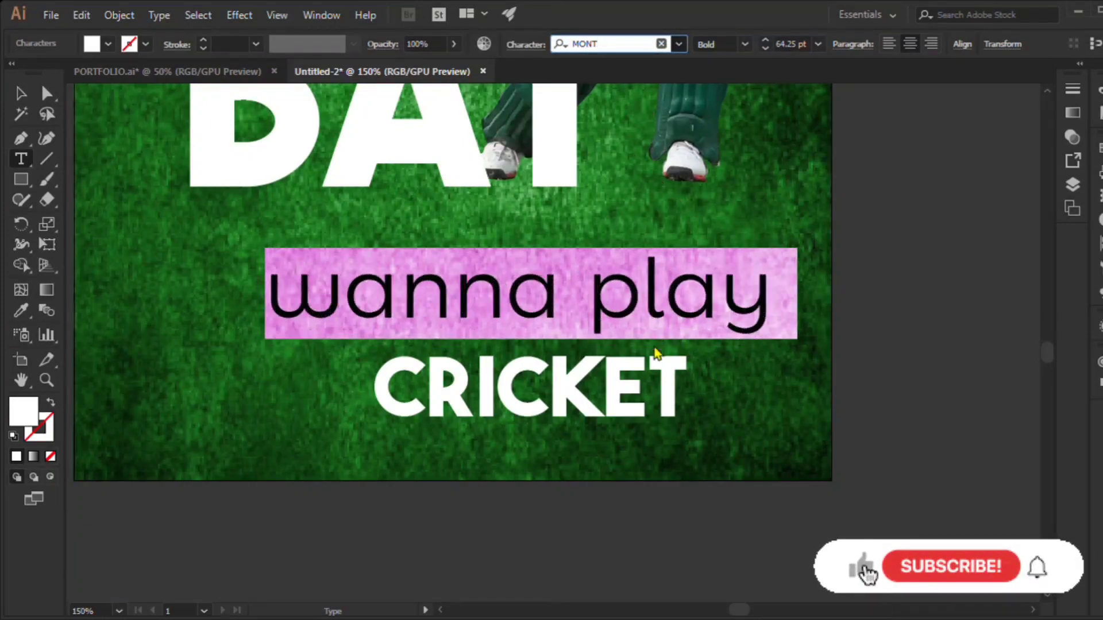
key(Down)
key(Down)
key(Down)
key(Down)
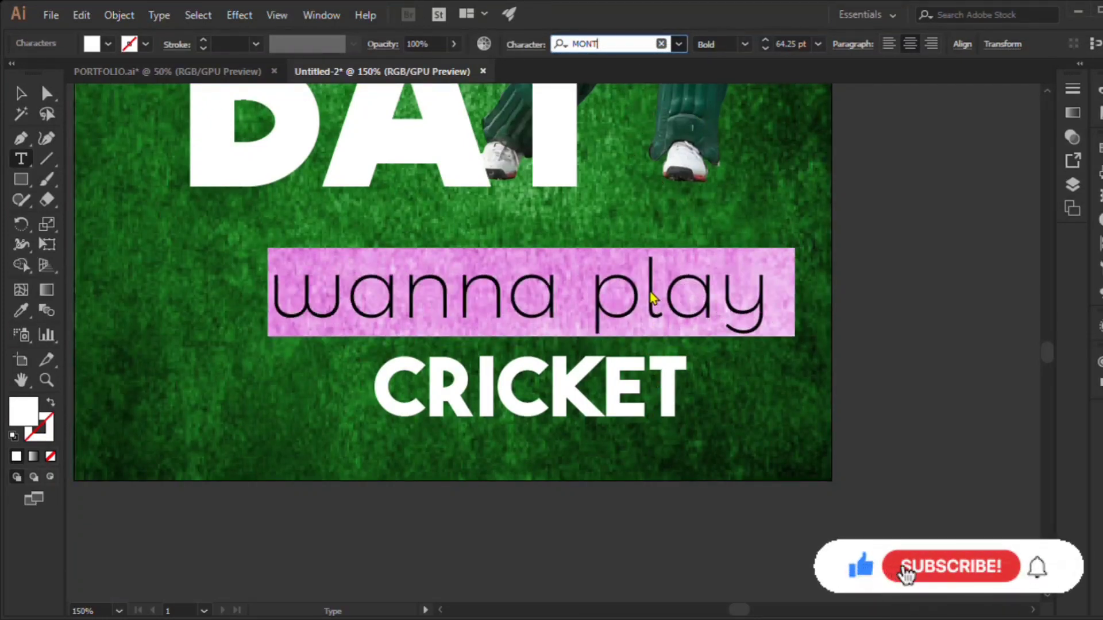
drag(305, 309, 761, 305)
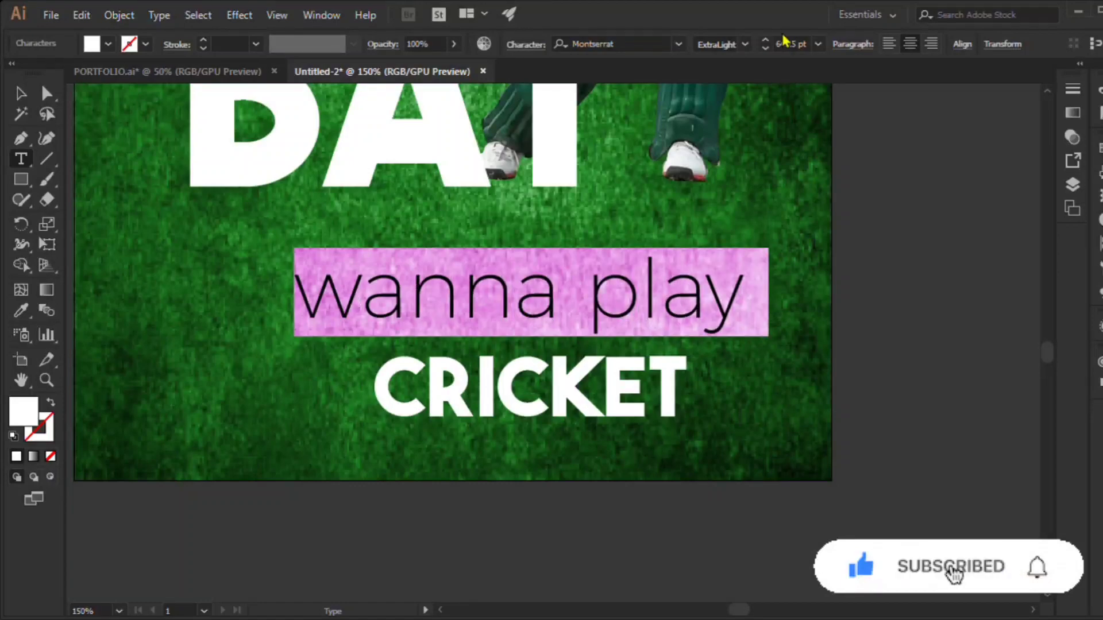
scroll(787, 45, down, 17)
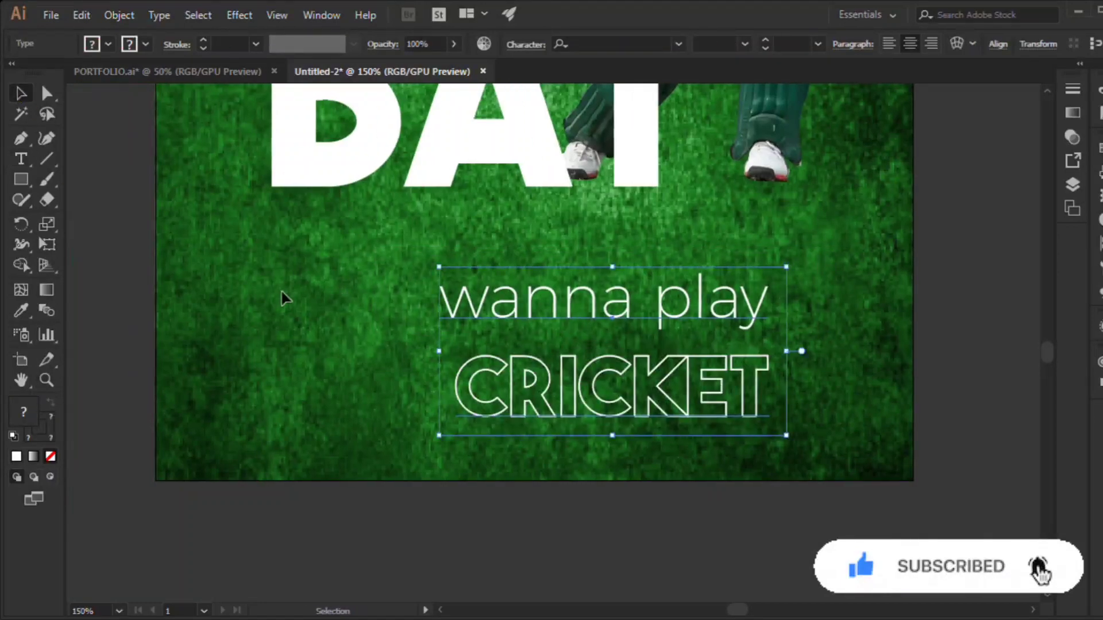
Step: Scale down the two-line wanna play CRICKET text and shift it left in the area below BAT
drag(509, 312, 423, 291)
drag(518, 411, 506, 450)
scroll(518, 385, up, 2)
Step: Add the two-line quote “winning isn’t everything... it’s the onlu thing” as new text just below BAT
key(t)
click(431, 323)
text(“winnin)
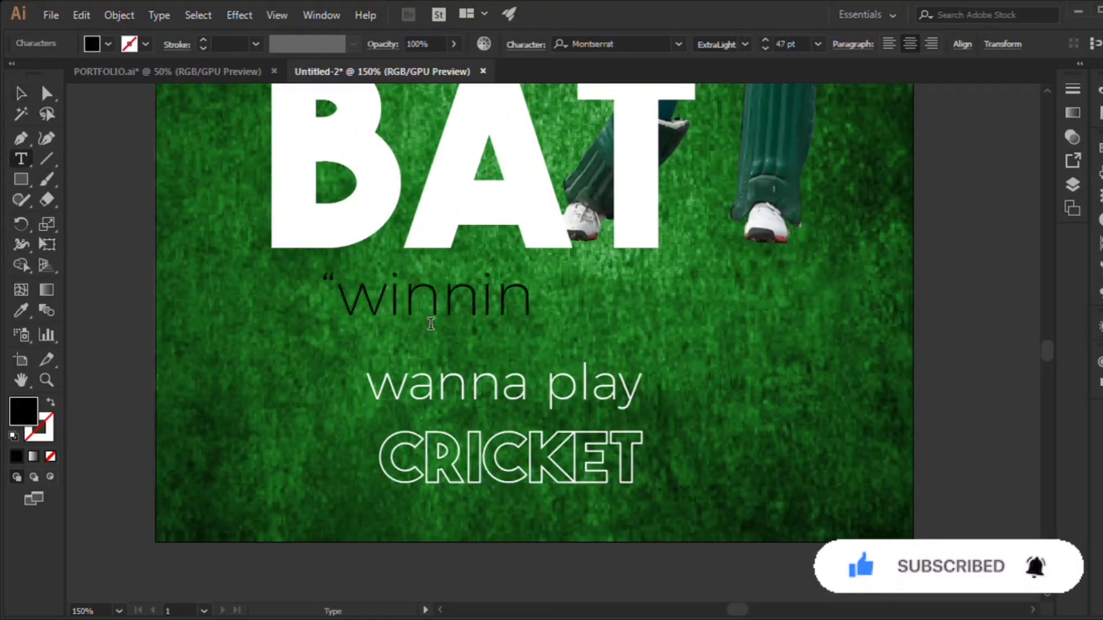
text(g isn’t everything)
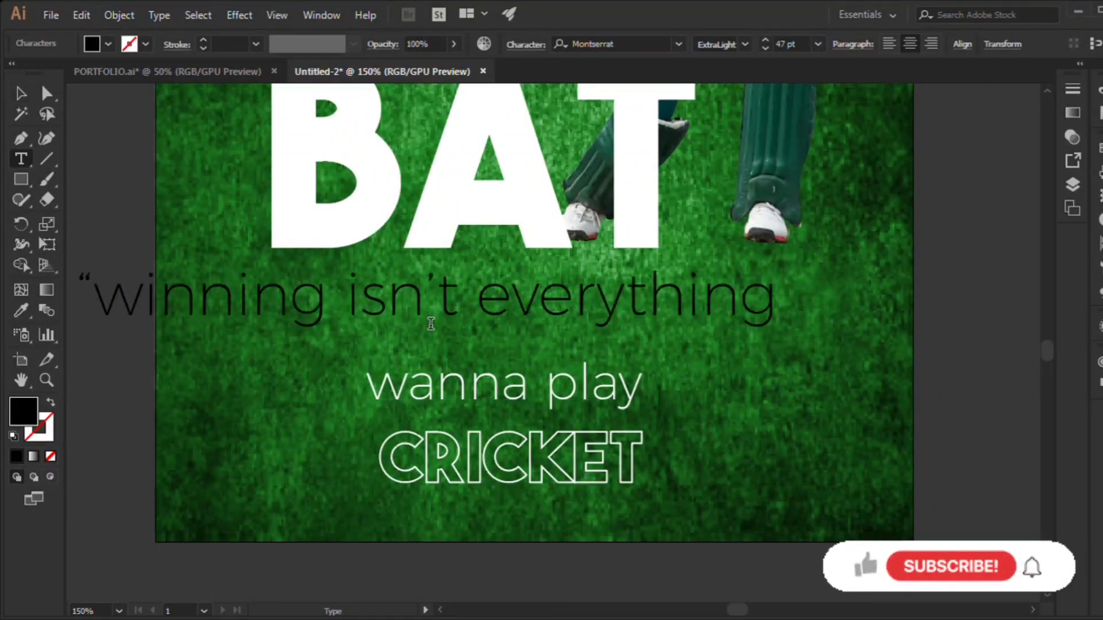
text(...)
key(Return)
text(itsng”)
key(Escape)
key(i)
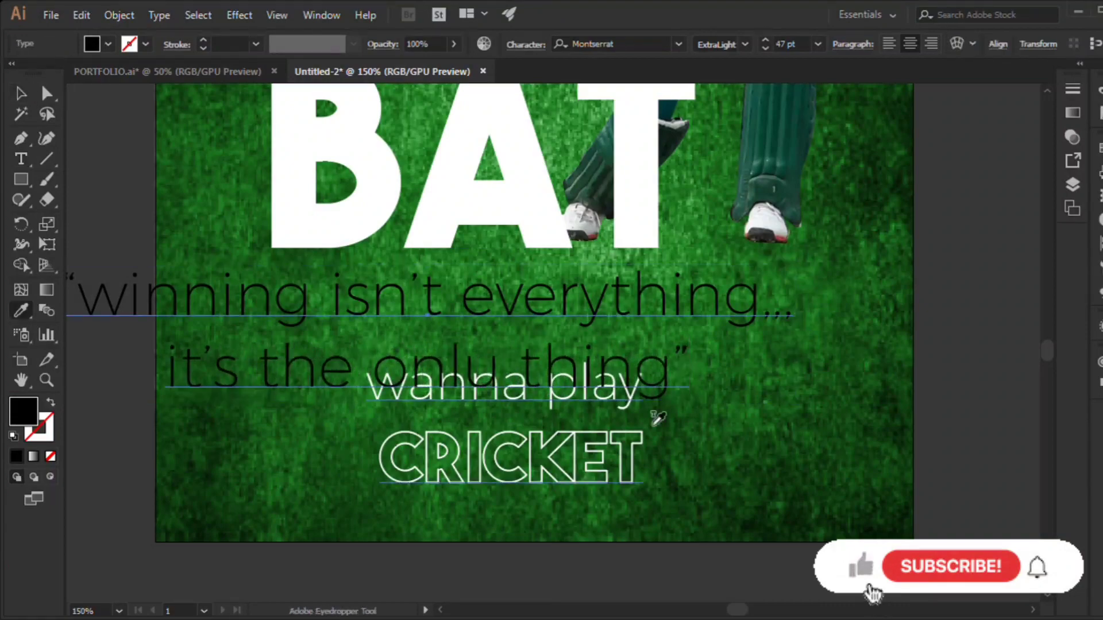
Step: Make the quote white Montserrat Regular, shrink it and centre it between BAT and the wanna play line
click(630, 393)
key(v)
click(745, 44)
drag(756, 272, 630, 296)
drag(591, 304, 688, 283)
Step: Move the wanna play CRICKET text beneath the quote and resize it slightly to match the quote's width
click(574, 454)
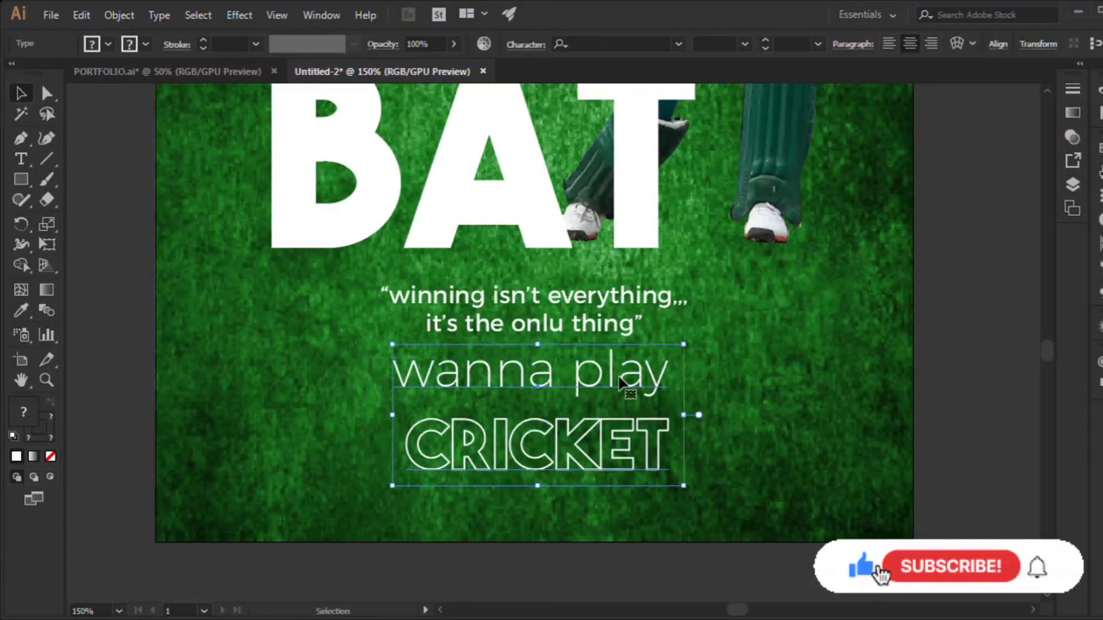
shift+click(636, 386)
drag(636, 387, 659, 380)
drag(679, 423, 691, 426)
click(753, 413)
Step: Add a large white question mark in BAT's font style beside the wanna play CRICKET text
key(t)
click(755, 404)
text(؟)
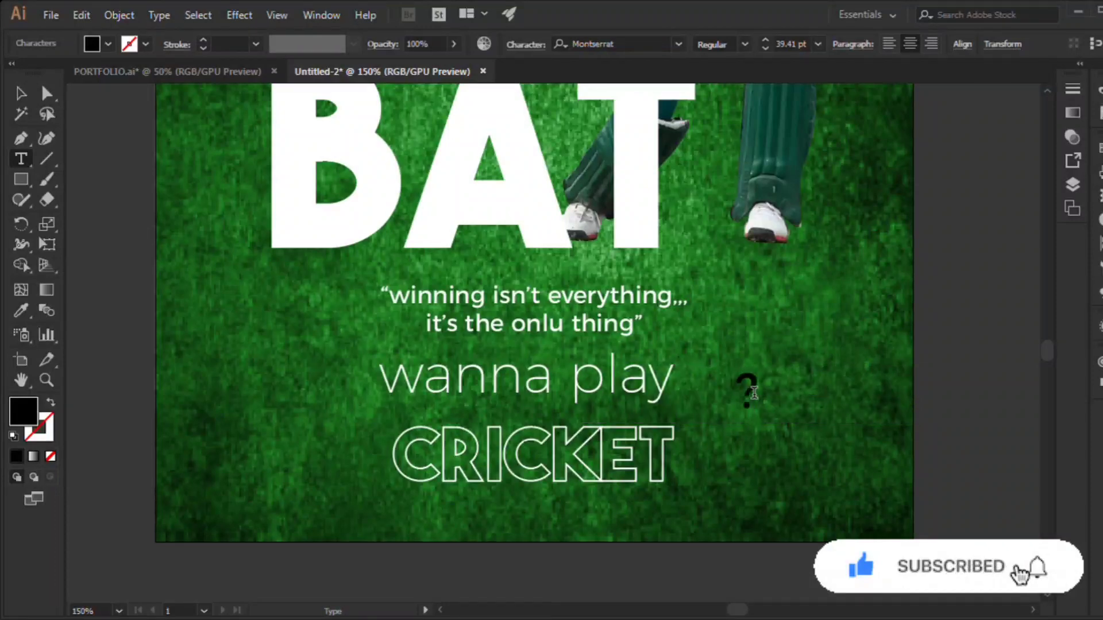
click(500, 154)
key(v)
drag(799, 321, 758, 387)
drag(753, 493, 757, 522)
Step: Tighten the line spacing between wanna play and CRICKET
drag(686, 511, 508, 376)
key(alt+Up)
key(alt+Up)
key(alt+Up)
key(alt+Up)
key(alt+Up)
key(alt+Up)
key(alt+Up)
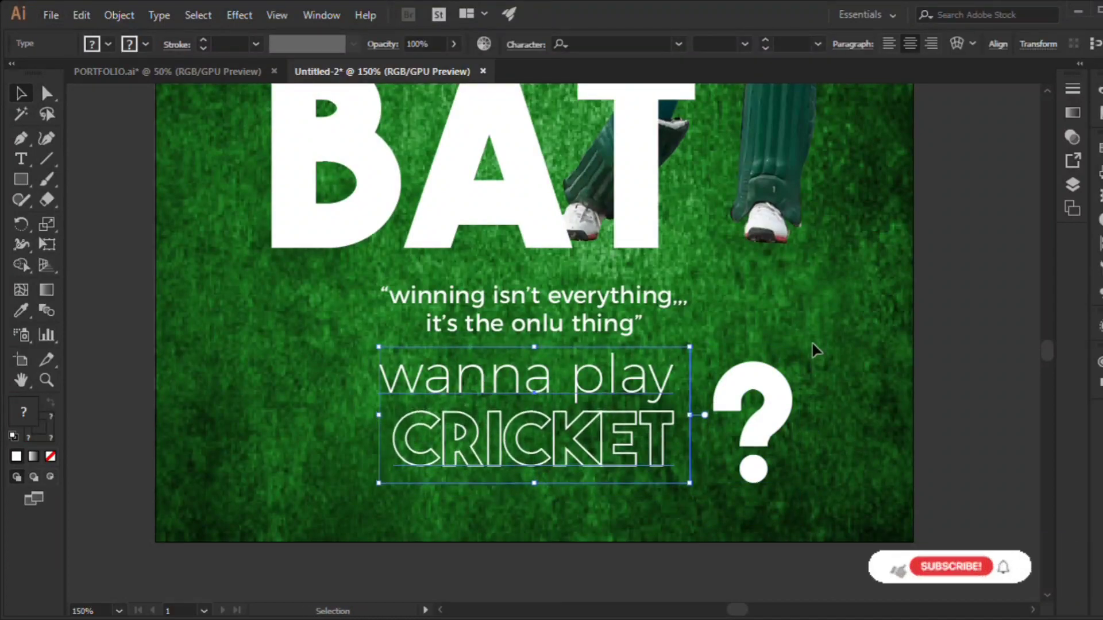
click(730, 348)
Step: Move the batsman, PAKISTAN bar, large GM logo and BAT together slightly down and to the right
scroll(730, 348, down, 4)
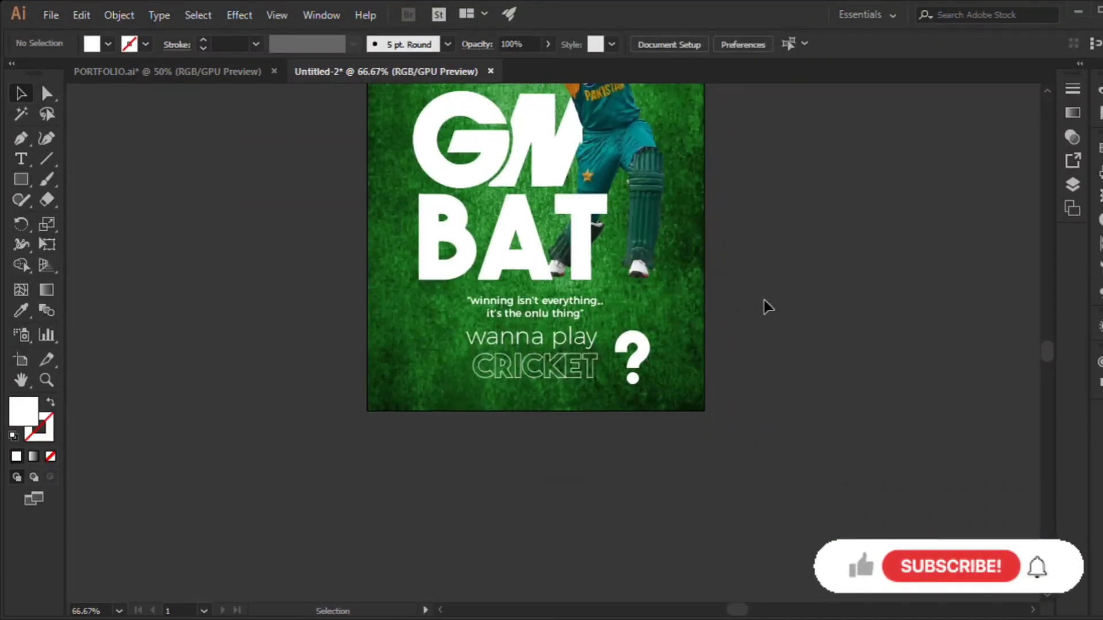
scroll(536, 174, up, 2)
drag(468, 218, 715, 455)
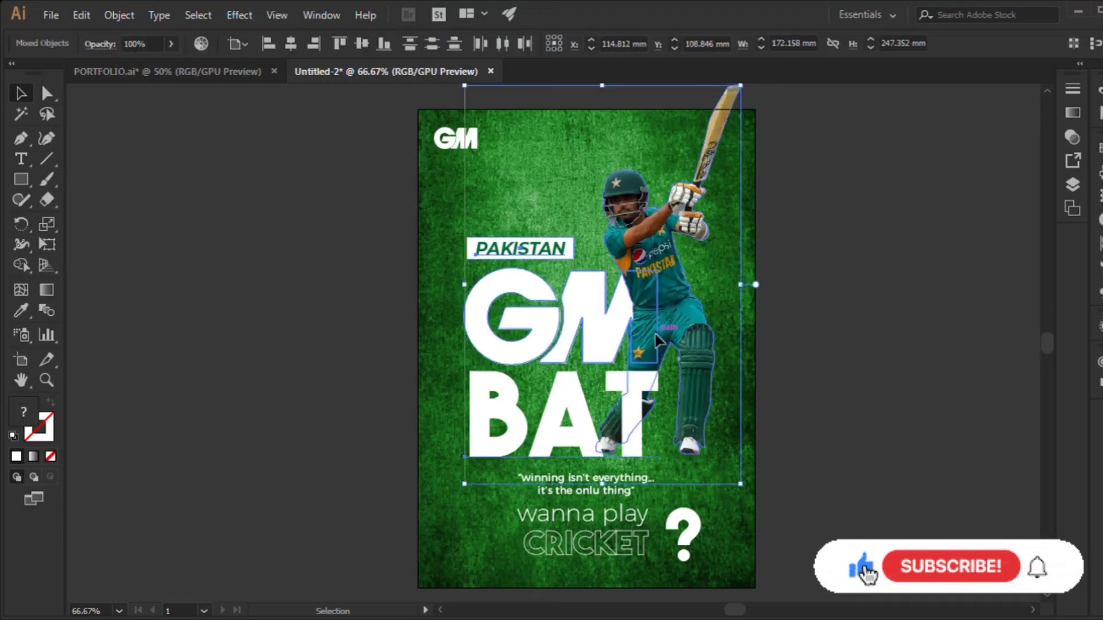
drag(680, 333, 683, 338)
click(808, 270)
Step: Scale the batsman down to about 82.5 mm wide so the bat fits inside the poster, and add a soft drop shadow
click(679, 230)
drag(766, 86, 732, 120)
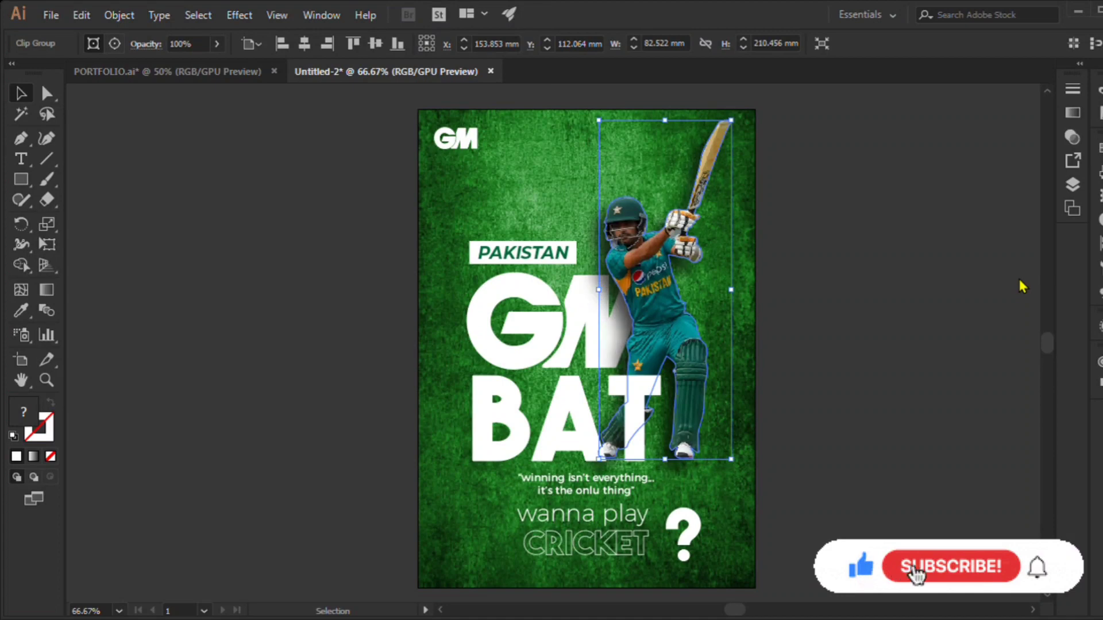
click(879, 255)
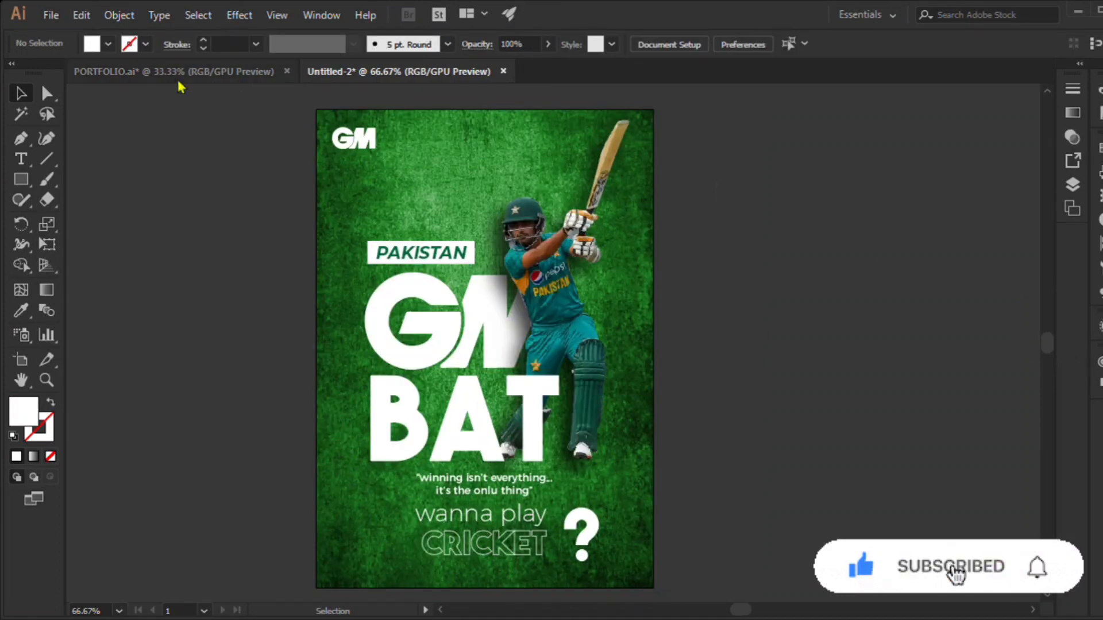
Step: Bring the shouting cricketer cut-out from PORTFOLIO.ai into the poster and enlarge it to about 278 mm wide over the artboard's left side
click(172, 71)
drag(302, 316, 488, 279)
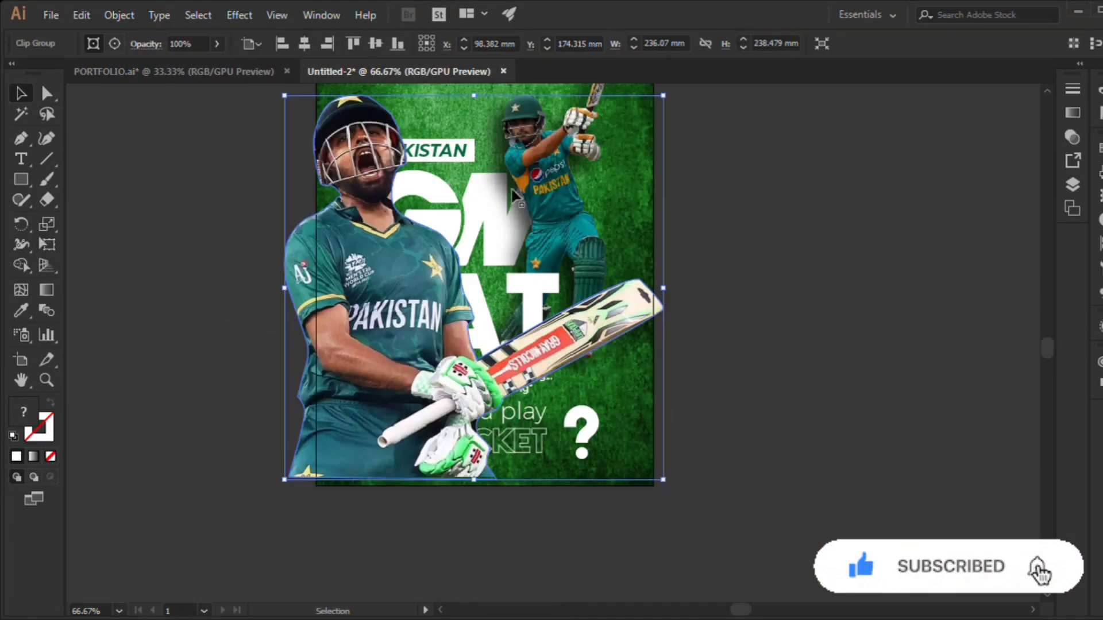
drag(663, 178, 730, 114)
drag(405, 270, 354, 270)
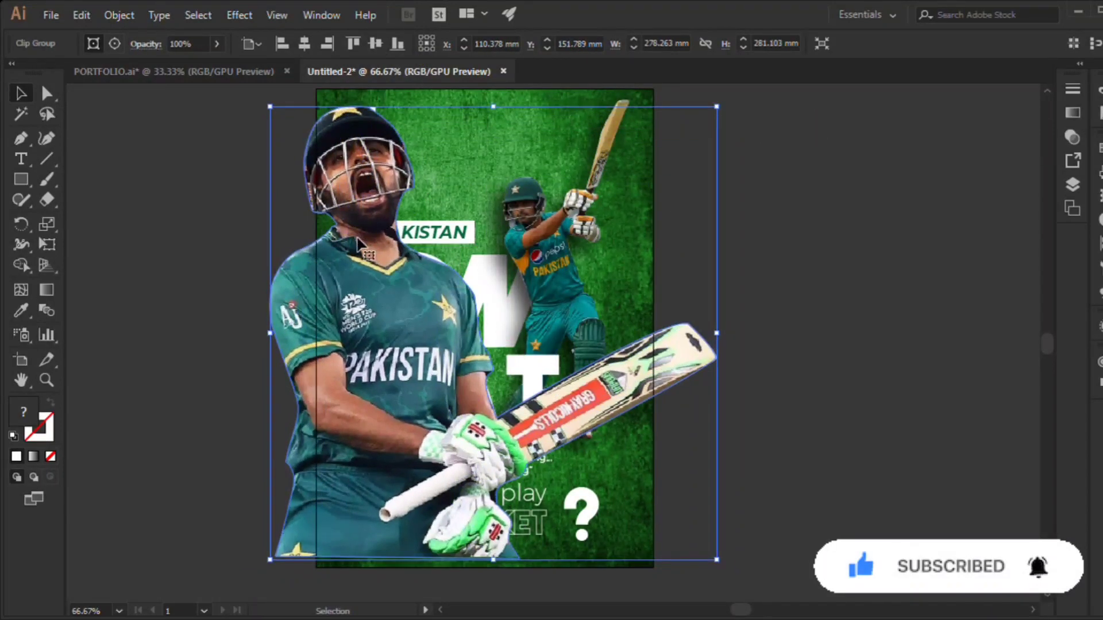
Step: Place the shouting cricketer behind the green texture at 43% opacity and shift it slightly right
key(ctrl+shift+bracketleft)
click(450, 100)
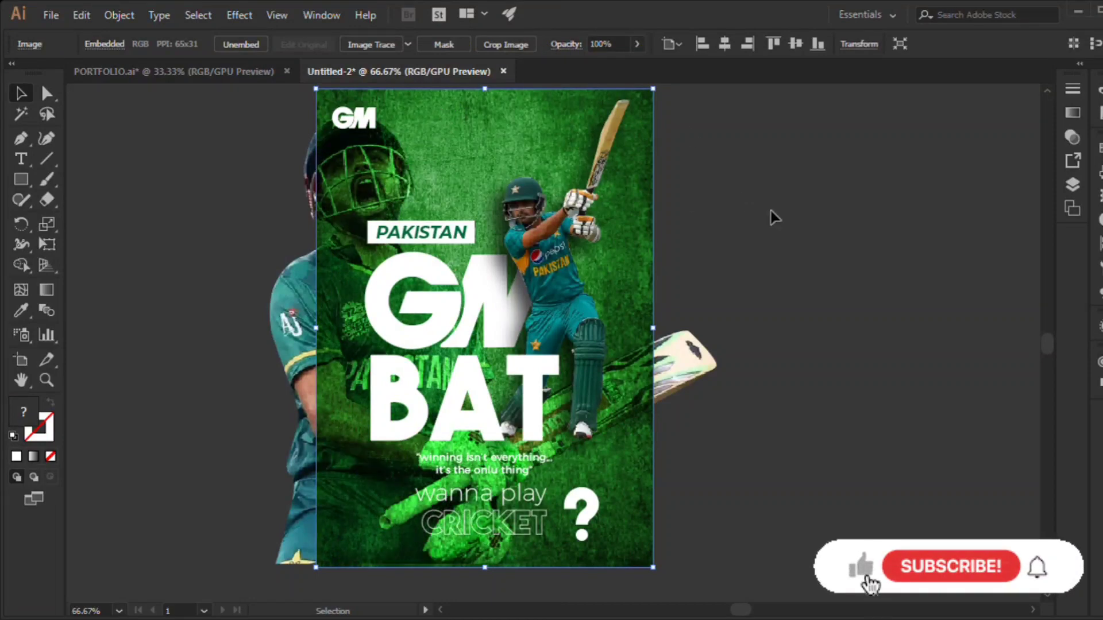
click(685, 357)
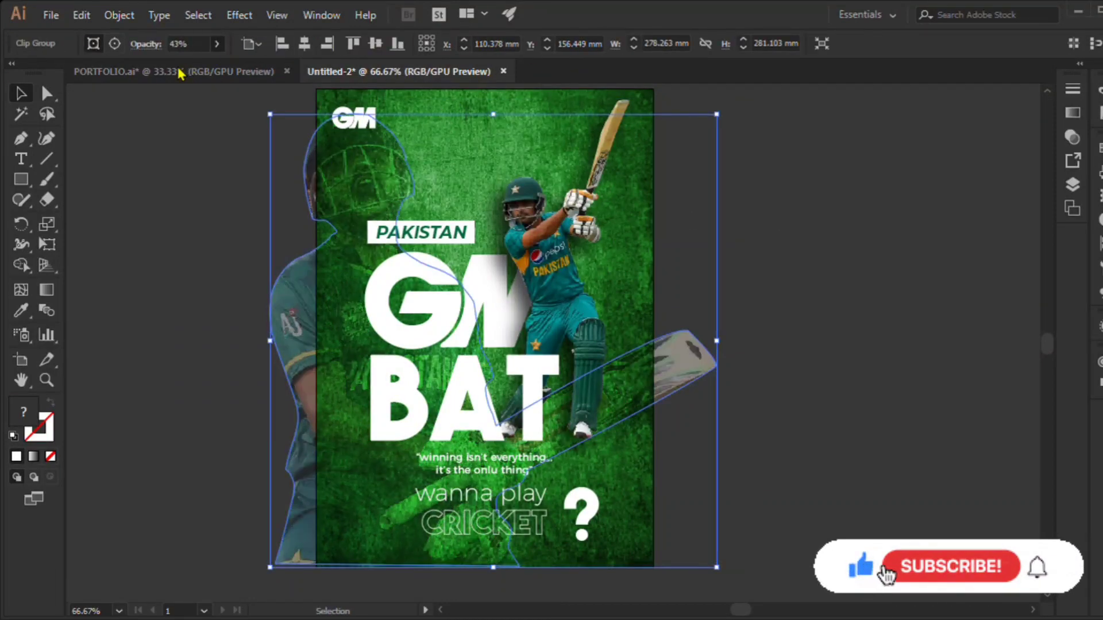
click(288, 204)
drag(299, 297, 316, 297)
click(195, 297)
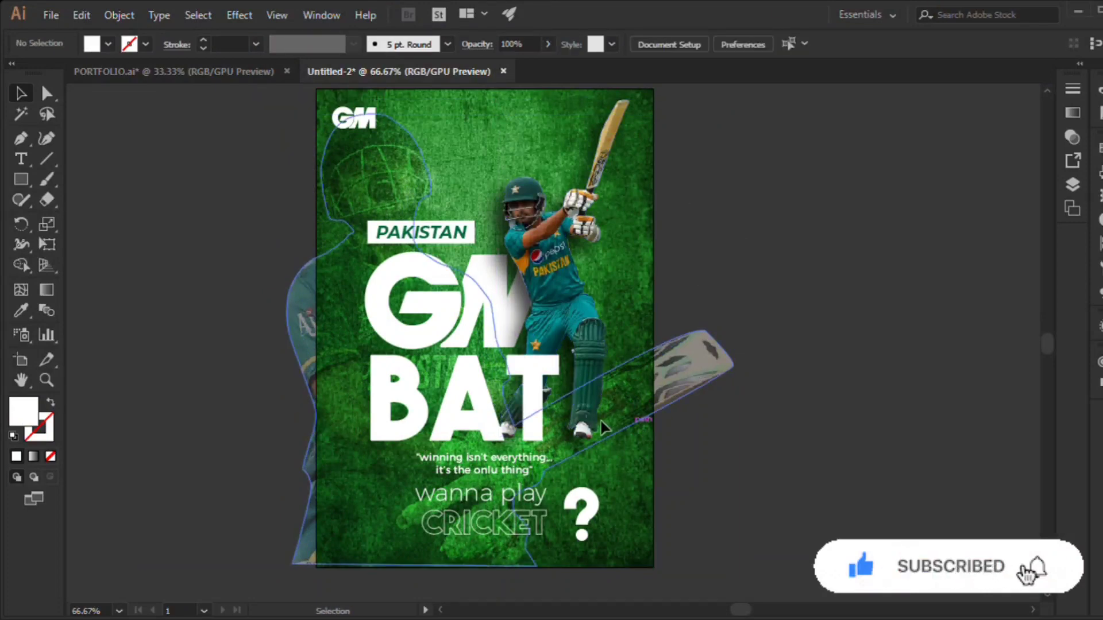
Step: Add the text 2023 over the large GM logo in the PAKISTAN label's dark green Montserrat Bold Italic style at 30.03 pt
scroll(643, 420, left, 2)
click(379, 322)
key(ctrl+plus)
click(731, 422)
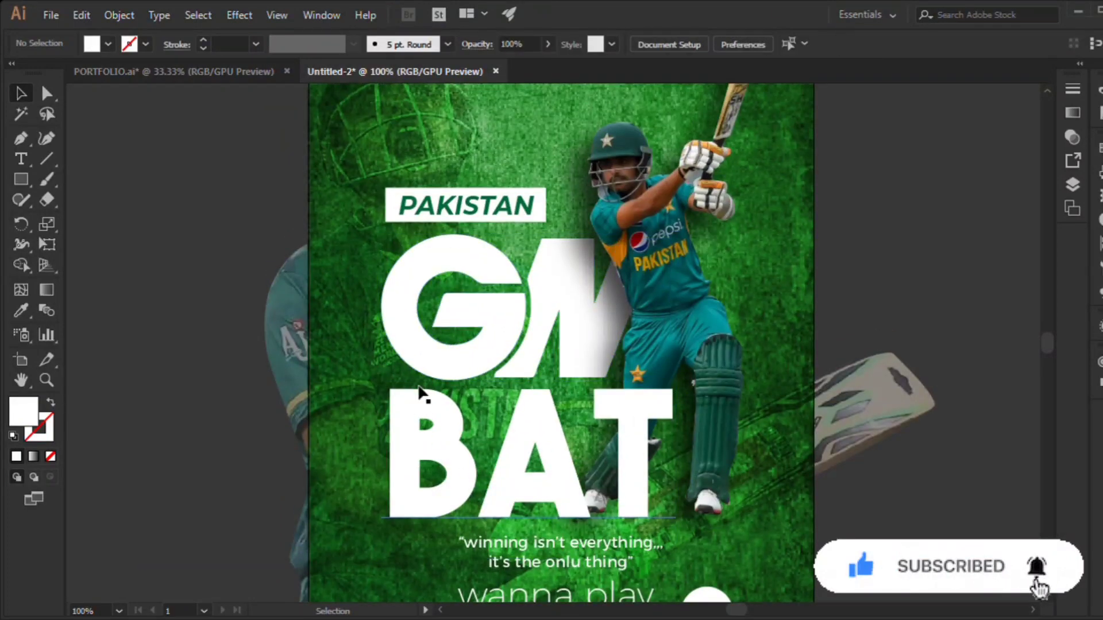
scroll(439, 355, up, 3)
key(t)
click(542, 232)
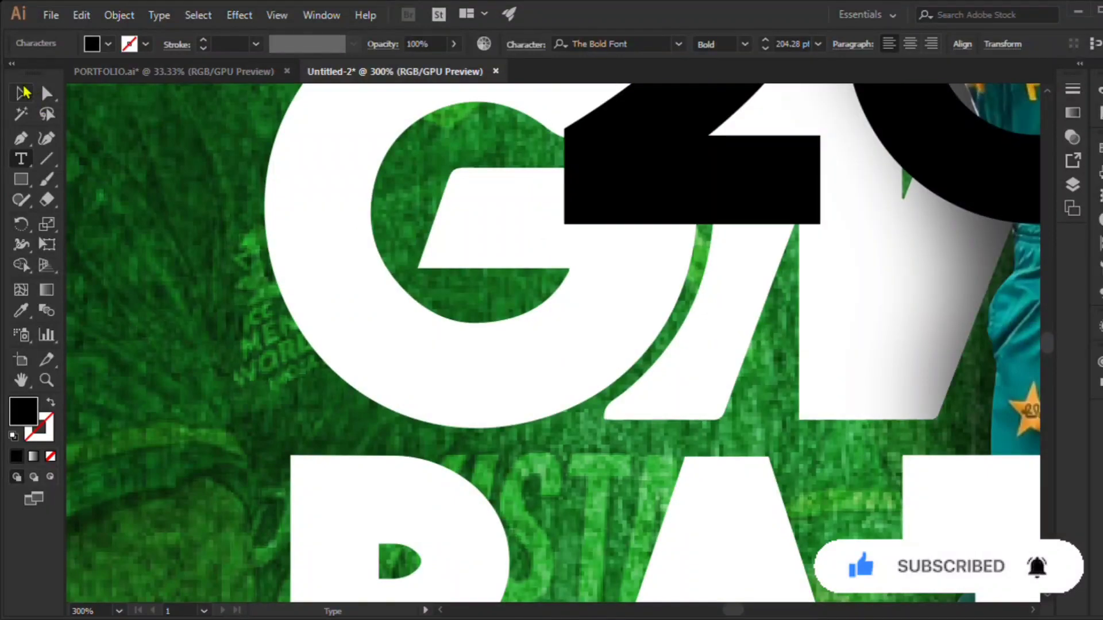
key(ctrl+0)
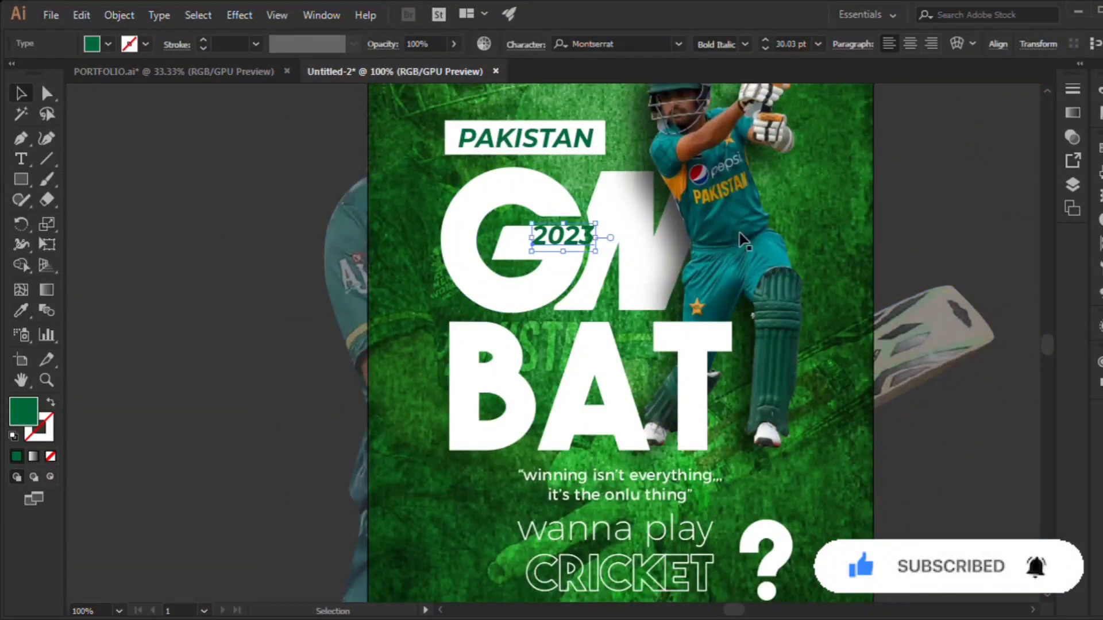
Step: Position 2023 inside the crossbar of the large G
scroll(574, 247, up, 3)
drag(574, 264, 540, 267)
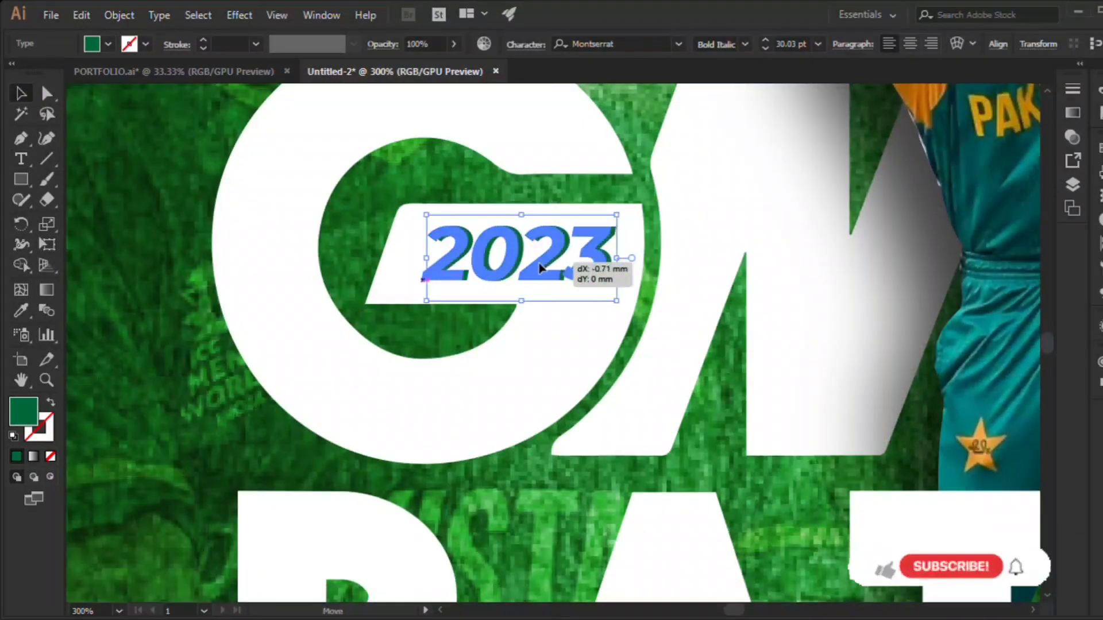
key(ctrl+0)
click(805, 289)
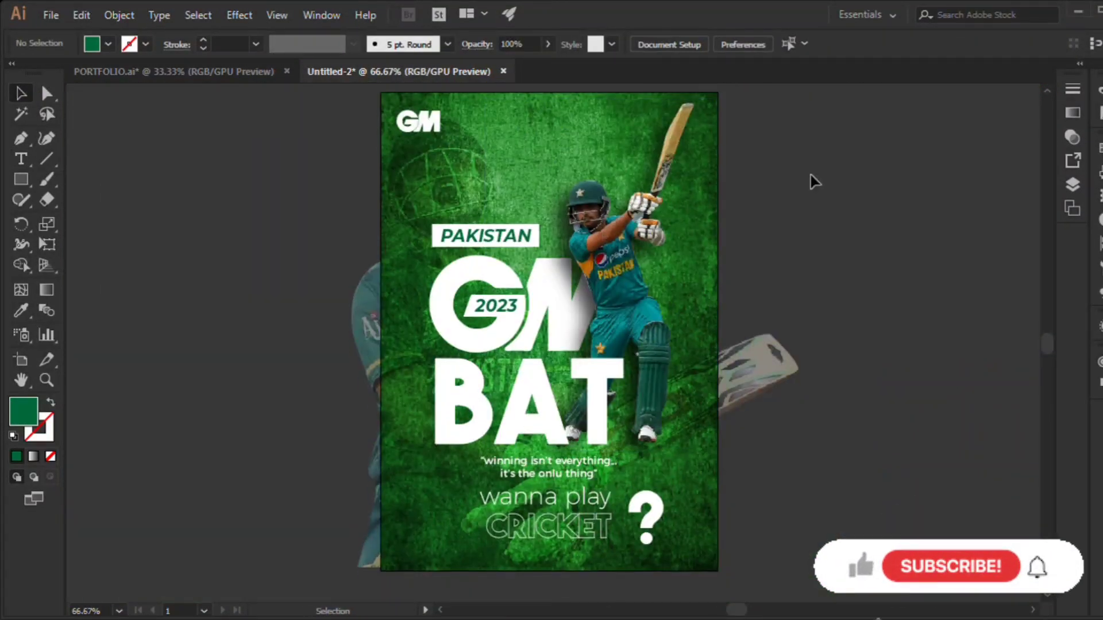
Step: Enlarge the batsman, headline stack, quote, wanna play CRICKET text and question mark together slightly
key(ctrl+0)
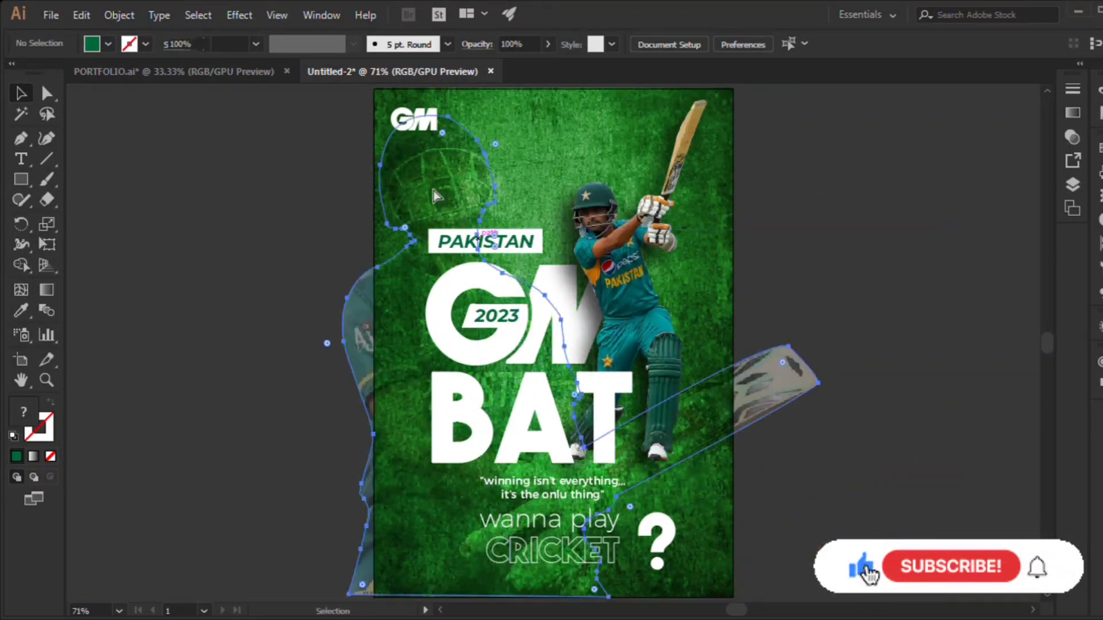
click(680, 261)
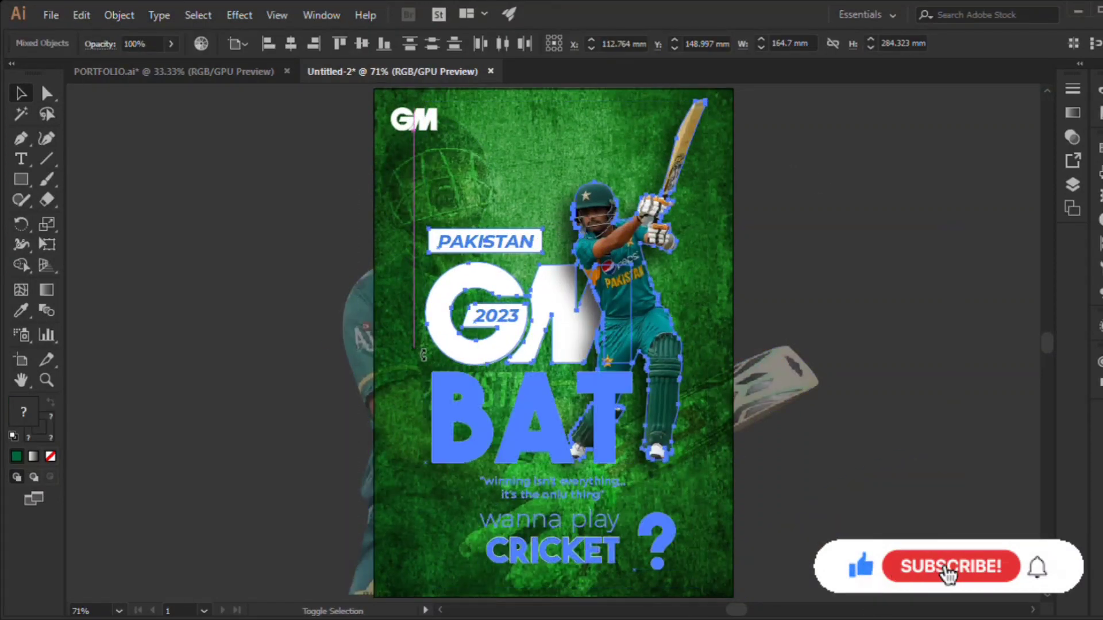
drag(426, 344, 428, 351)
key(ctrl+shift+a)
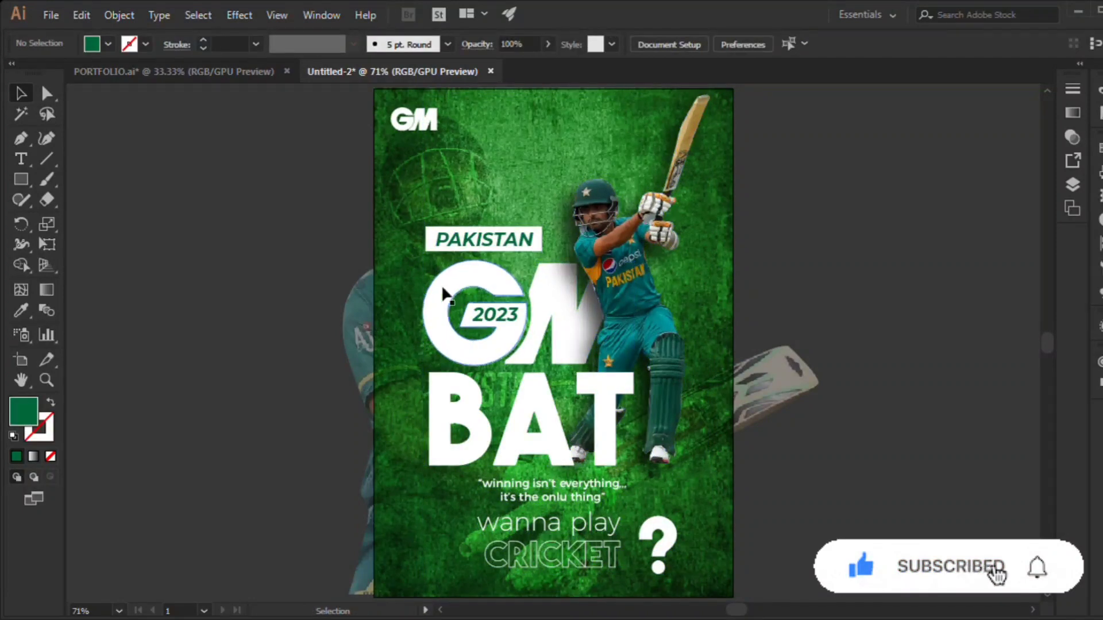
Step: Convert BAT to outlines and group it with the large GM logo
click(554, 426)
key(ctrl+shift+o)
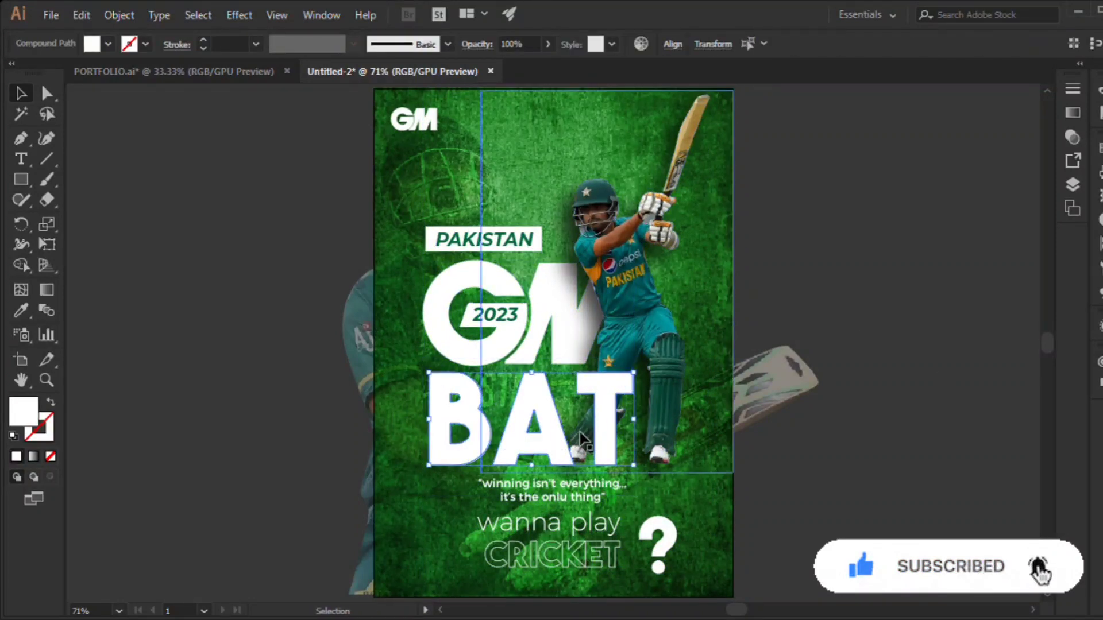
shift+click(442, 311)
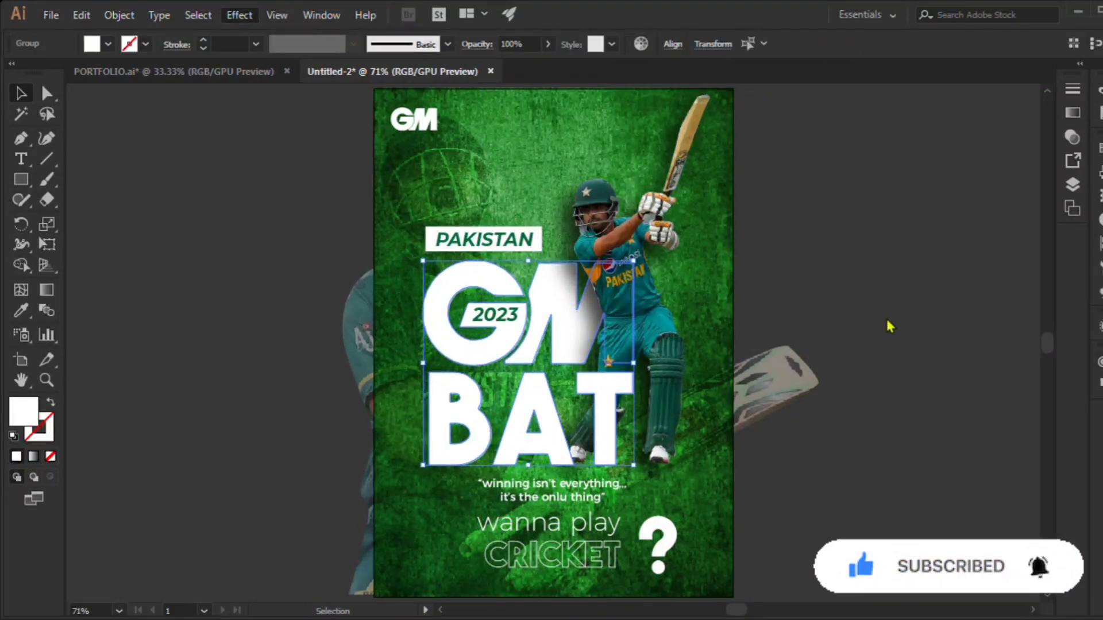
Step: Apply a soft drop shadow to the grouped GM and BAT lettering
key(ctrl+shift+e)
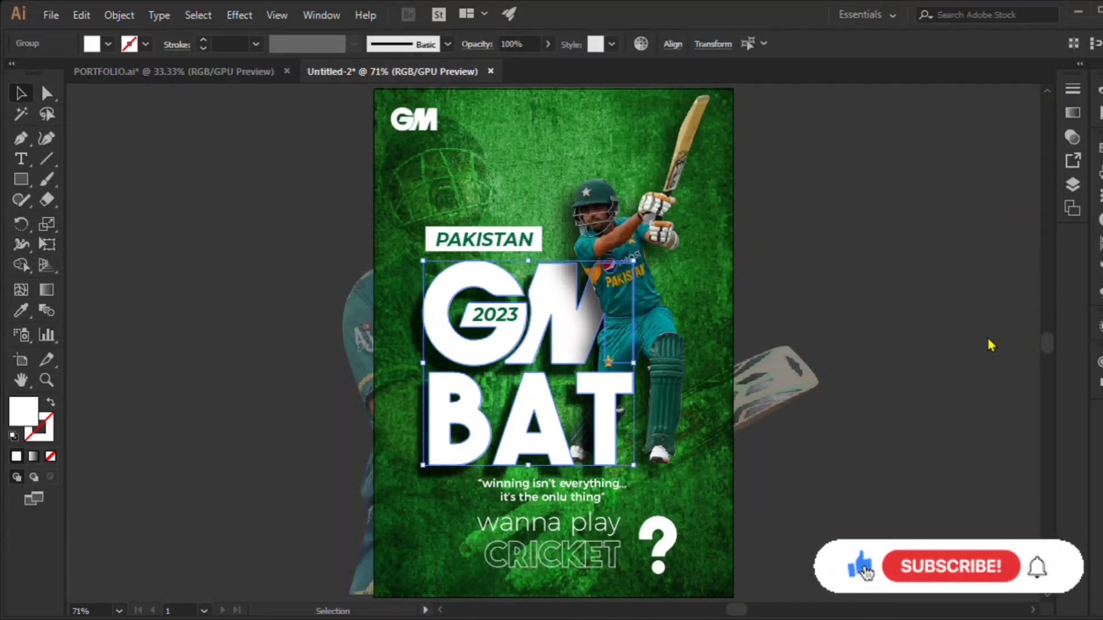
key(ctrl+z)
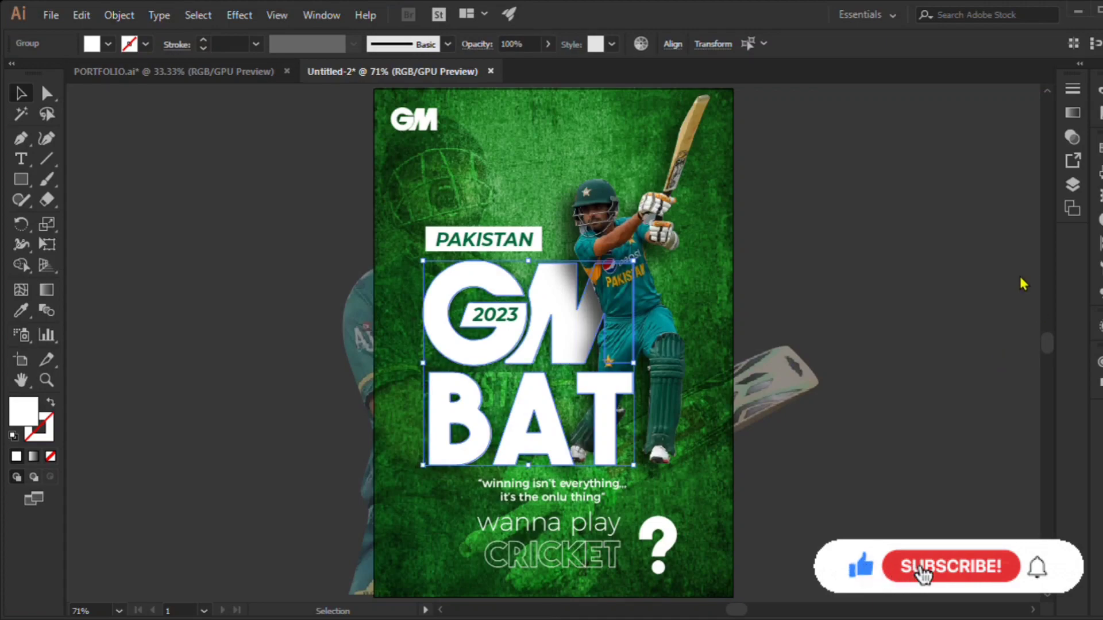
click(929, 304)
Step: Draw a white four-sided wedge with the Pen tool, tapering from the poster's left edge beside BAT up to the batsman's hip
scroll(583, 352, up, 3)
scroll(586, 397, down, 2)
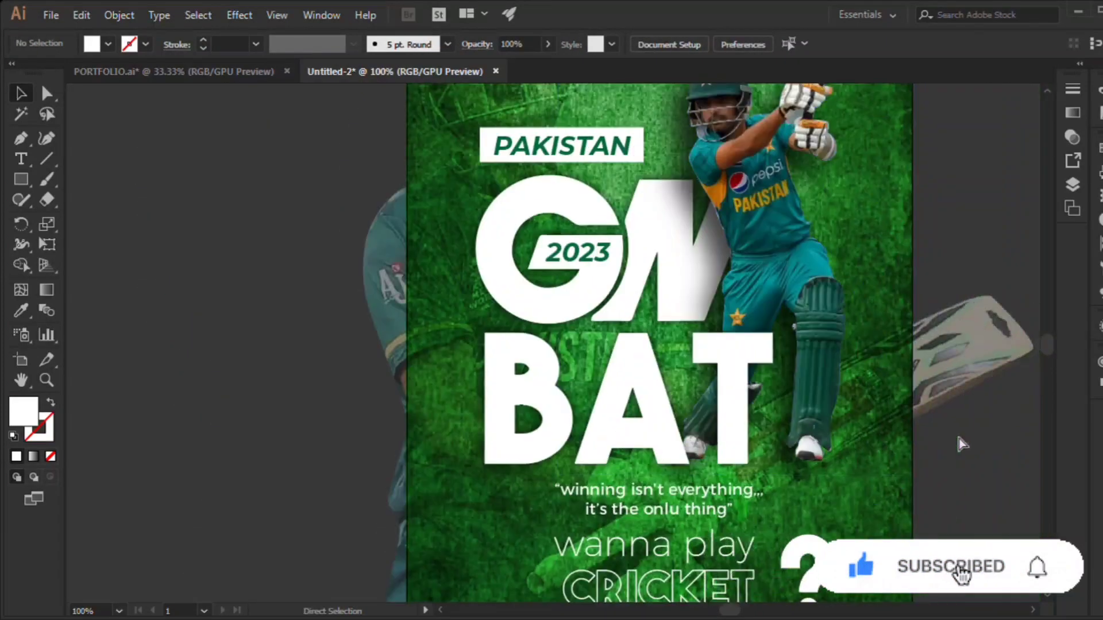
scroll(956, 429, right, 1)
click(773, 228)
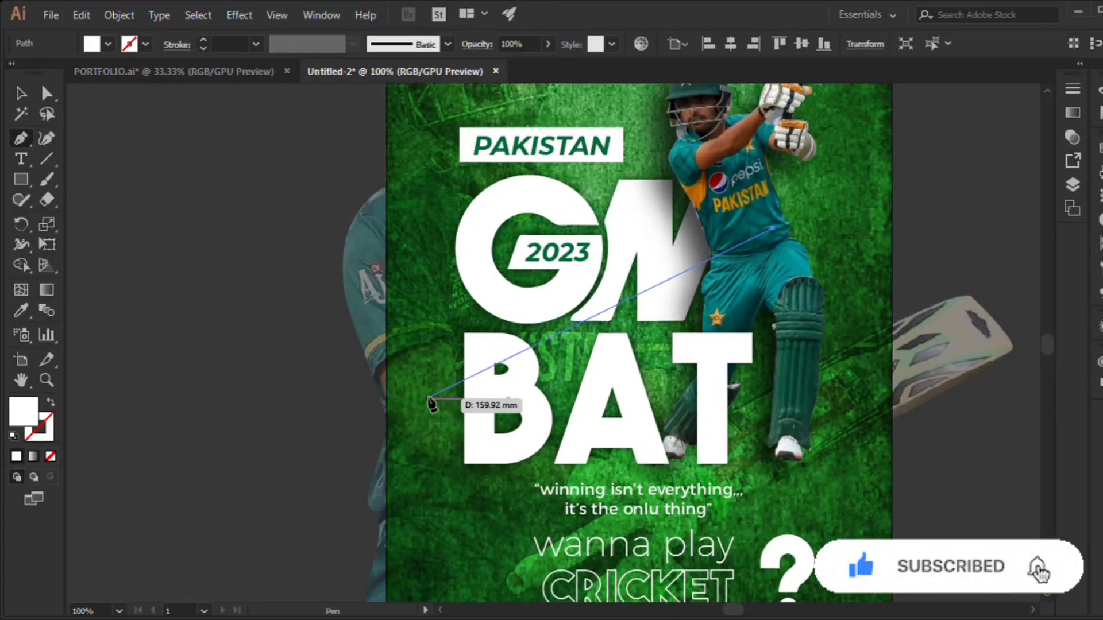
click(407, 428)
click(829, 270)
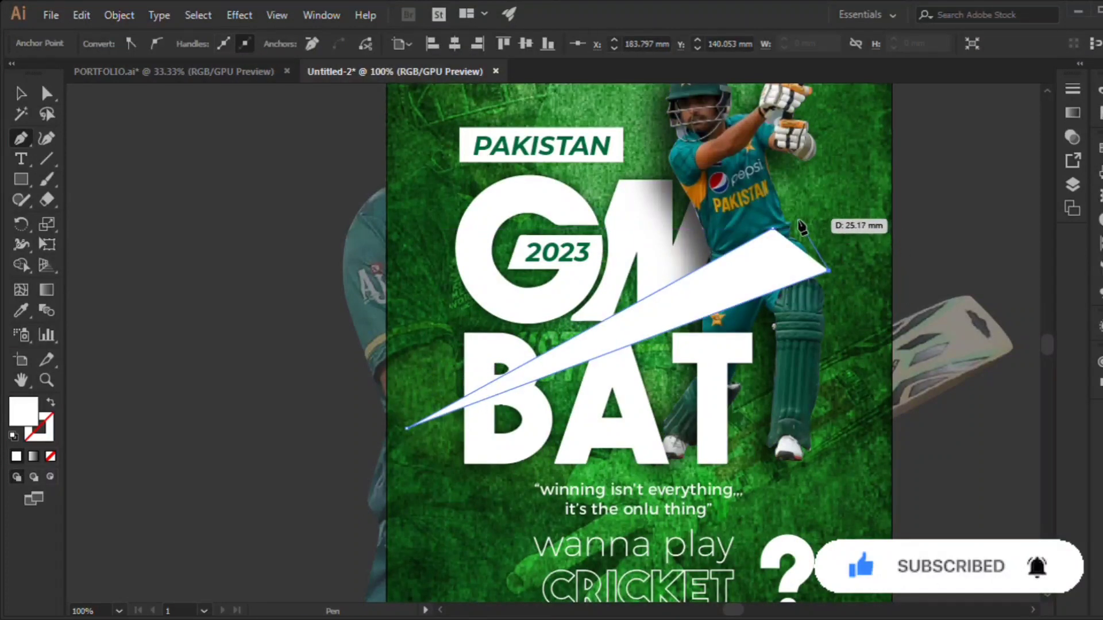
click(795, 218)
key(v)
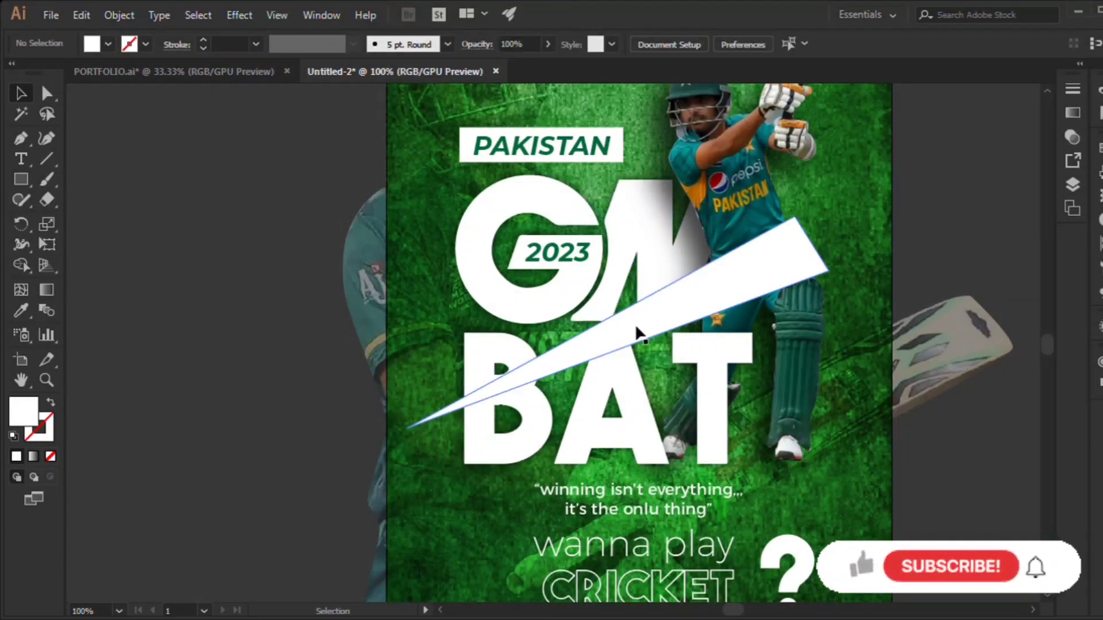
Step: Give the white wedge a thin dark green edge and layer the batsman and the BAT lettering in front of it
click(238, 278)
click(740, 175)
key(ctrl+shift+])
key(a)
click(505, 439)
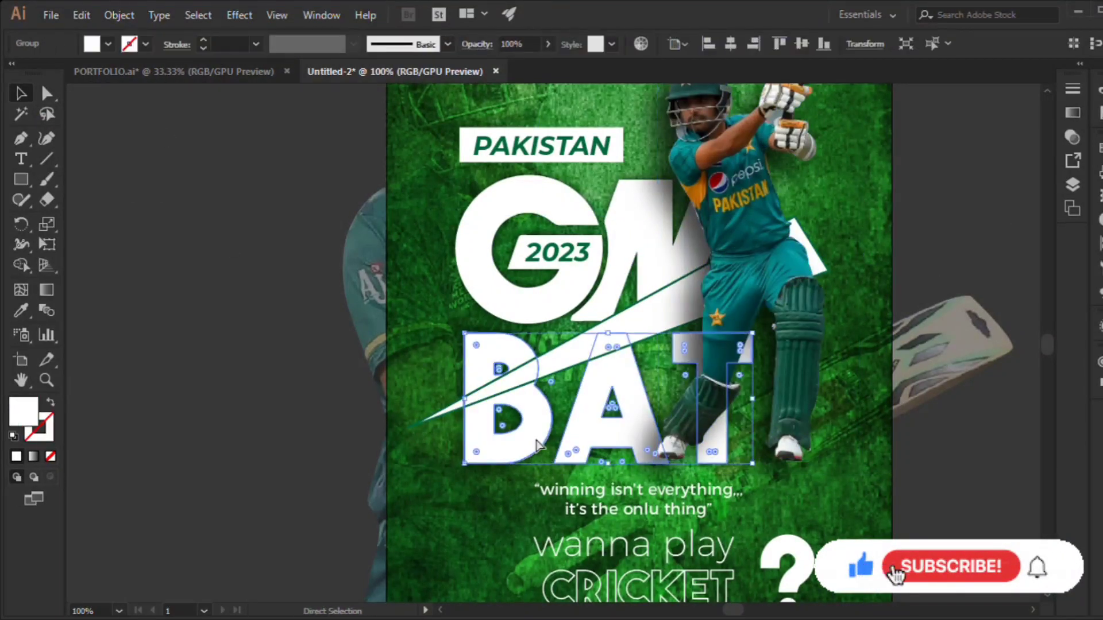
key(ctrl+shift+])
key(ctrl+shift+a)
scroll(802, 289, down, 2)
scroll(836, 252, right, 3)
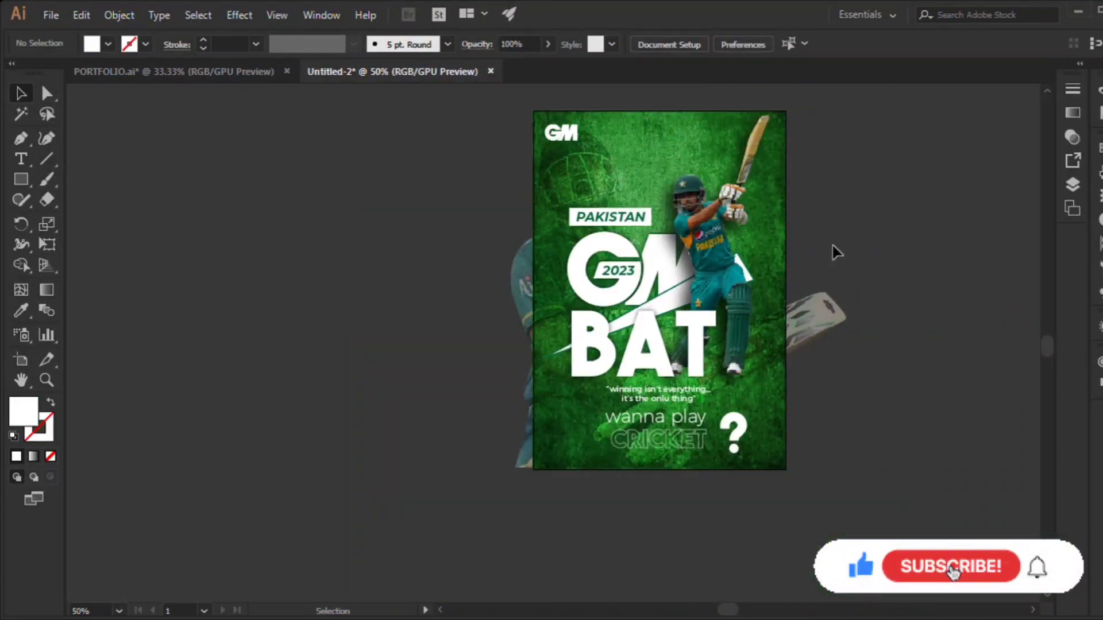
scroll(836, 251, right, 2)
scroll(836, 252, up, 1)
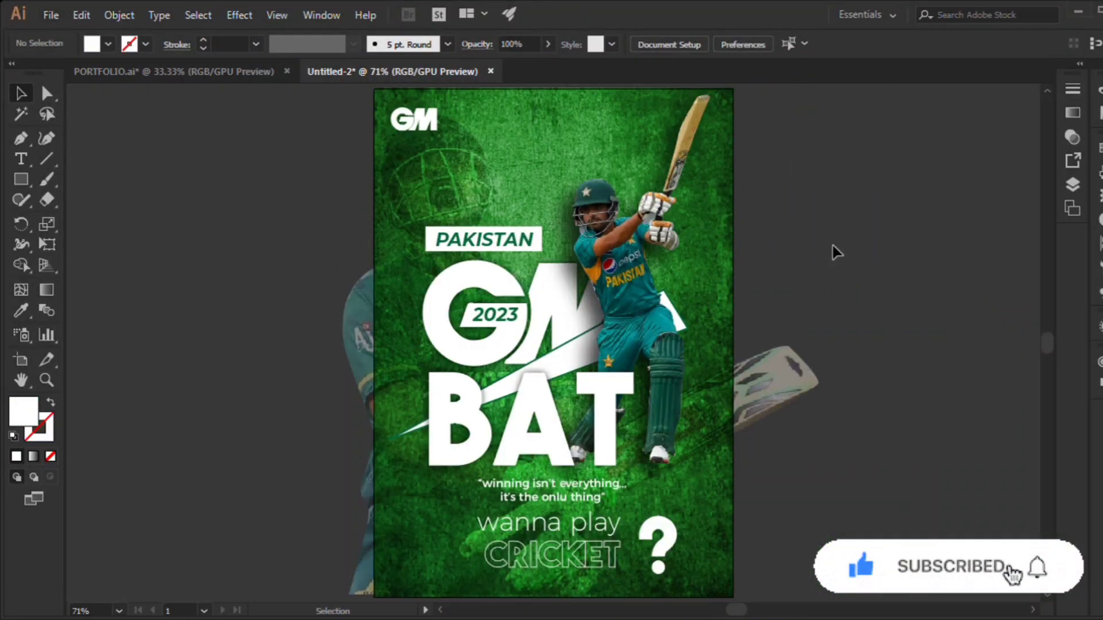
Step: Shift wanna play, CRICKET and the question mark left together so they sit centred beneath the quote
click(551, 572)
scroll(552, 572, up, 2)
drag(853, 398, 823, 388)
shift+click(500, 436)
drag(459, 519, 446, 513)
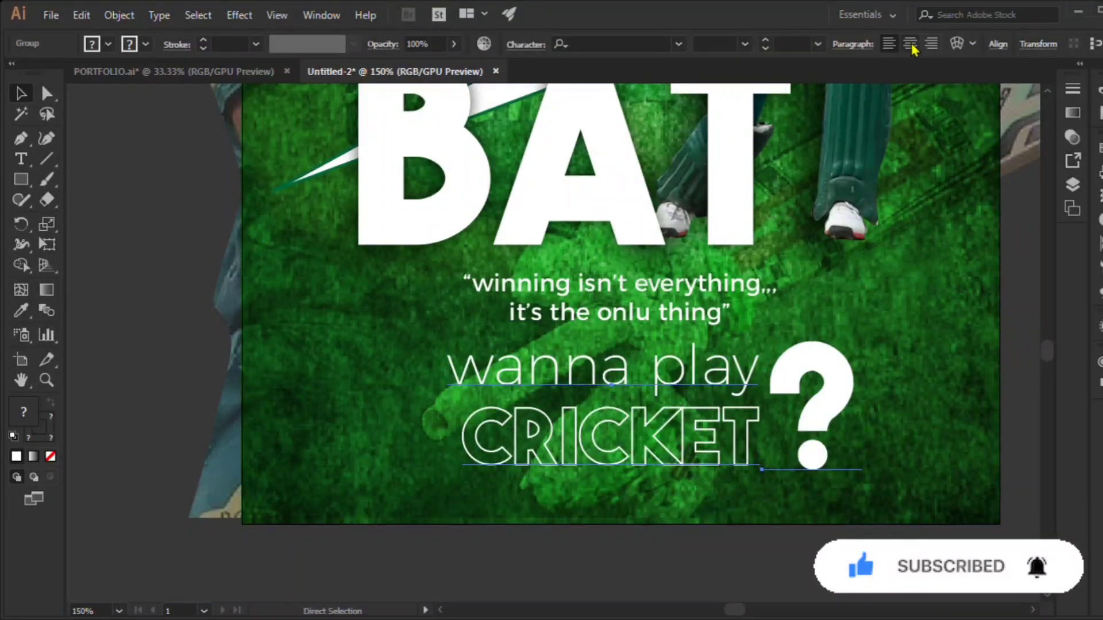
drag(866, 426, 832, 426)
click(620, 287)
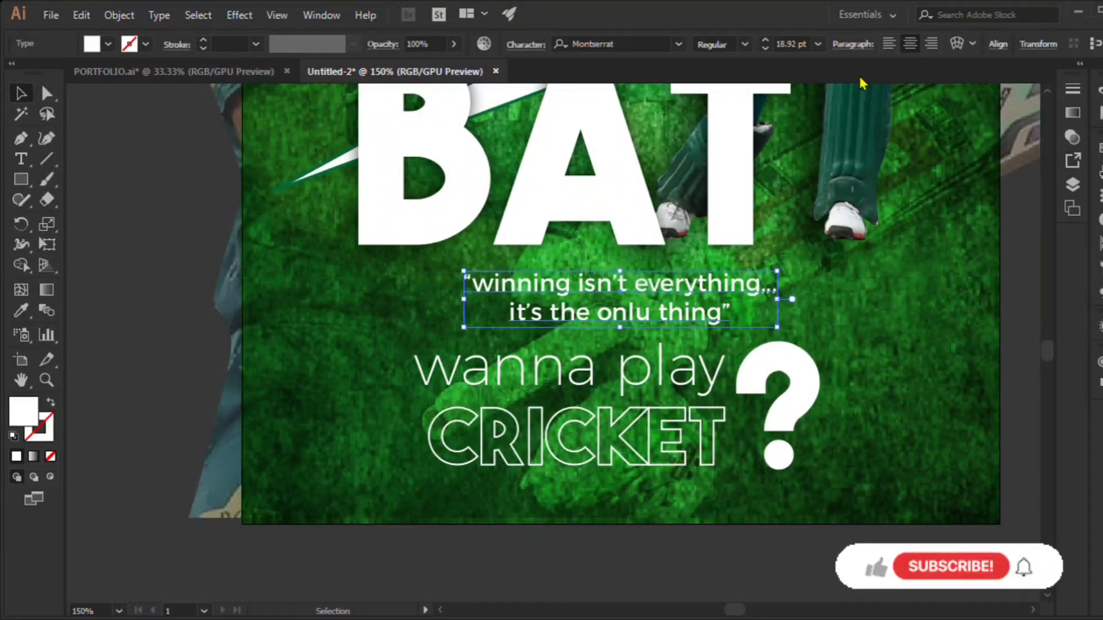
key(ctrl+minus)
key(ctrl+minus)
key(ctrl+0)
click(1014, 123)
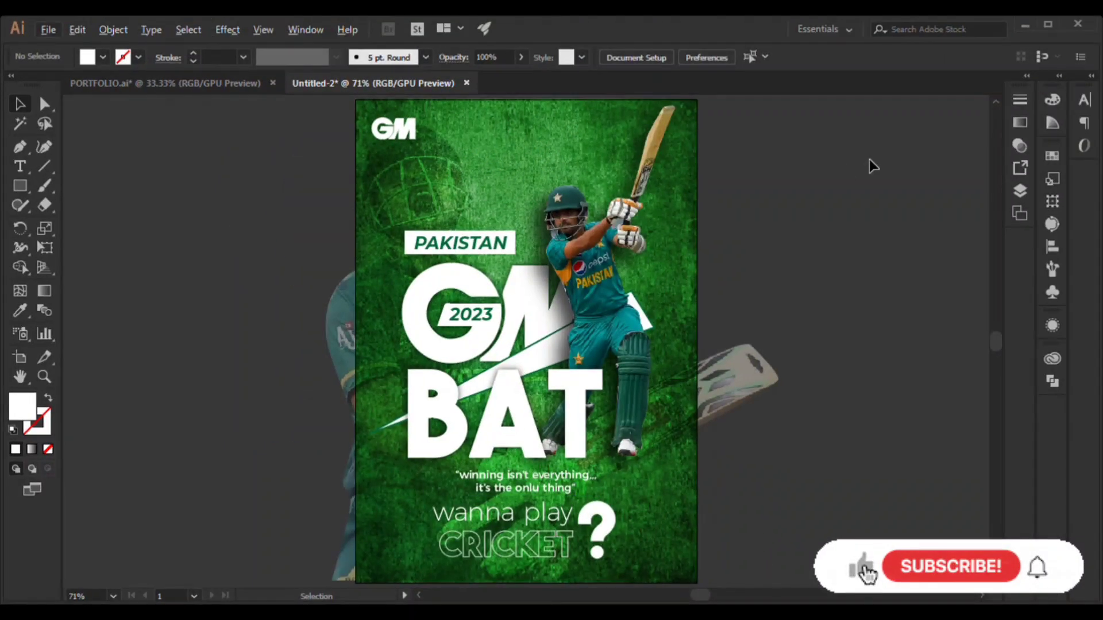
click(705, 211)
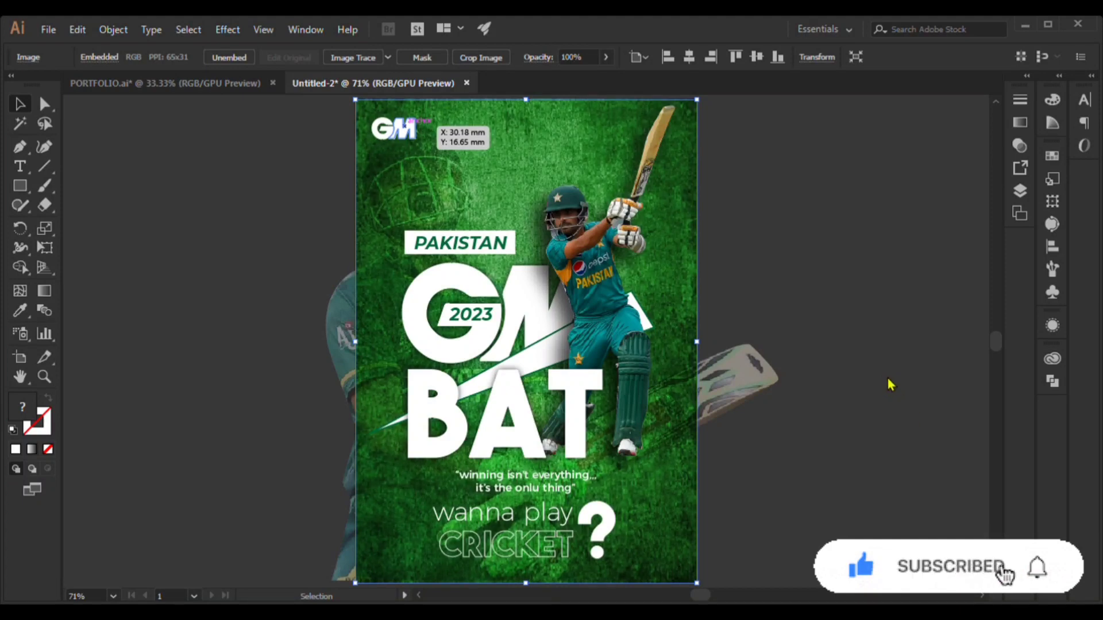
click(937, 437)
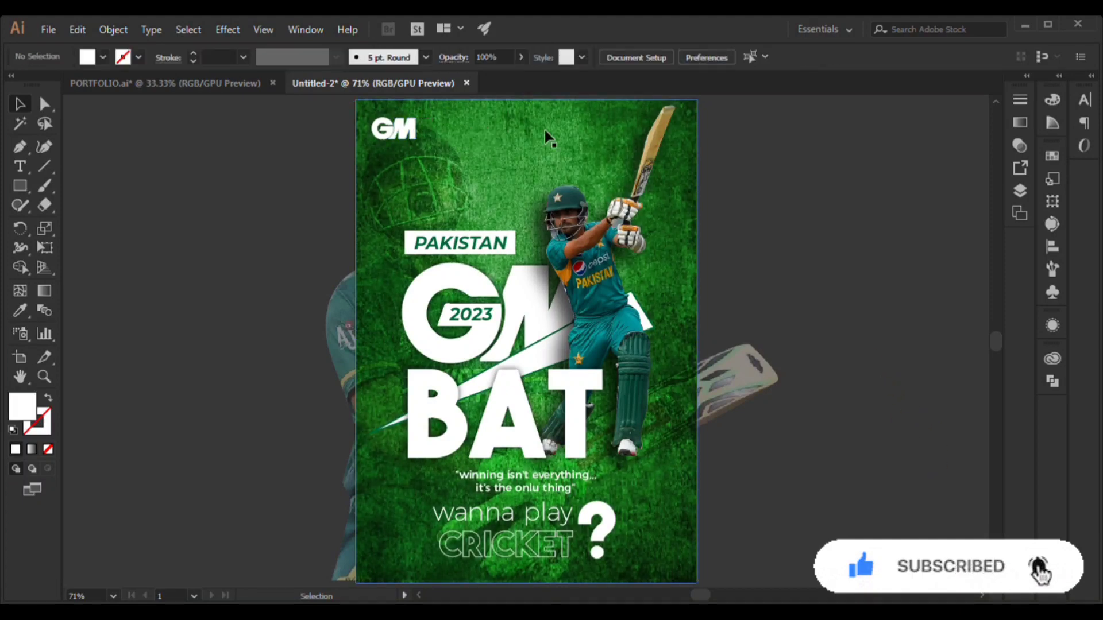
click(544, 138)
click(747, 192)
Step: Cover the poster with a rectangle filled with a transparent-to-black linear gradient that darkens the area below BAT
scroll(736, 172, down, 1)
scroll(724, 149, up, 2)
key(m)
drag(697, 120, 357, 529)
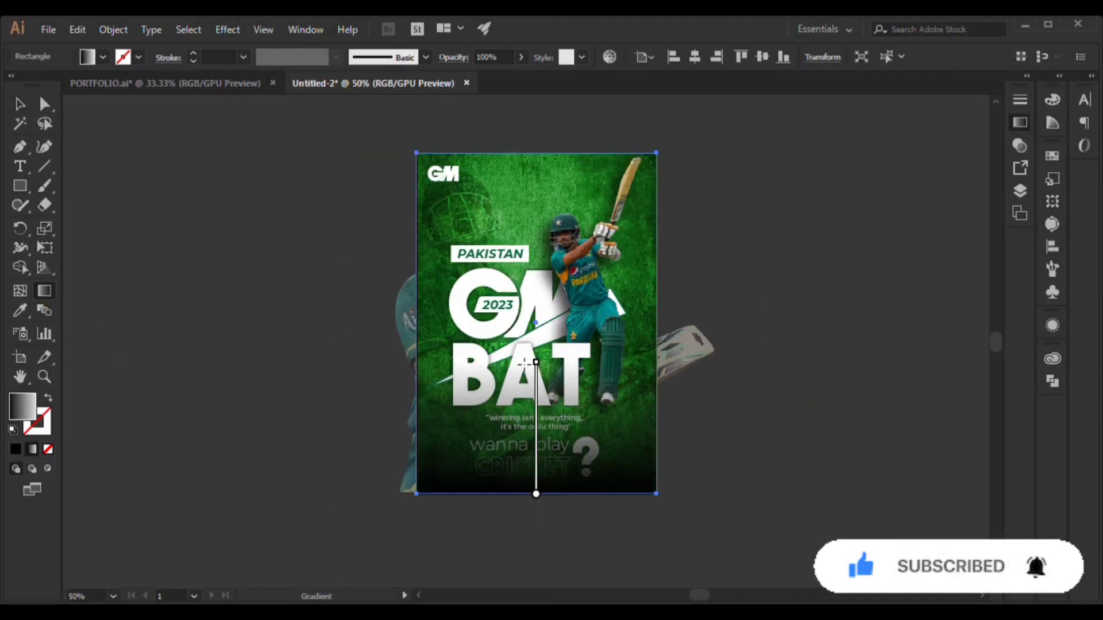
mouse_move(524, 363)
mouse_down()
mouse_move(529, 505)
mouse_move(520, 423)
mouse_move(518, 436)
mouse_up()
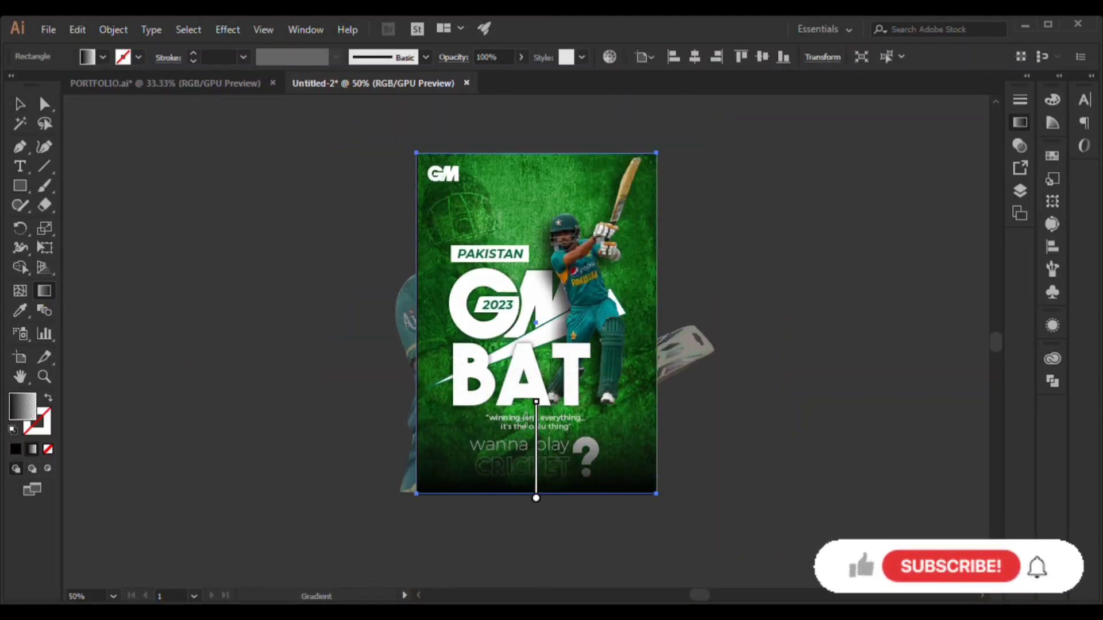
key(v)
Step: Restack the artwork so the gradient overlay lies behind the lettering and batsman, with the faded player behind the green texture
click(666, 460)
click(635, 458)
click(667, 451)
click(644, 452)
key(ctrl+shift+[)
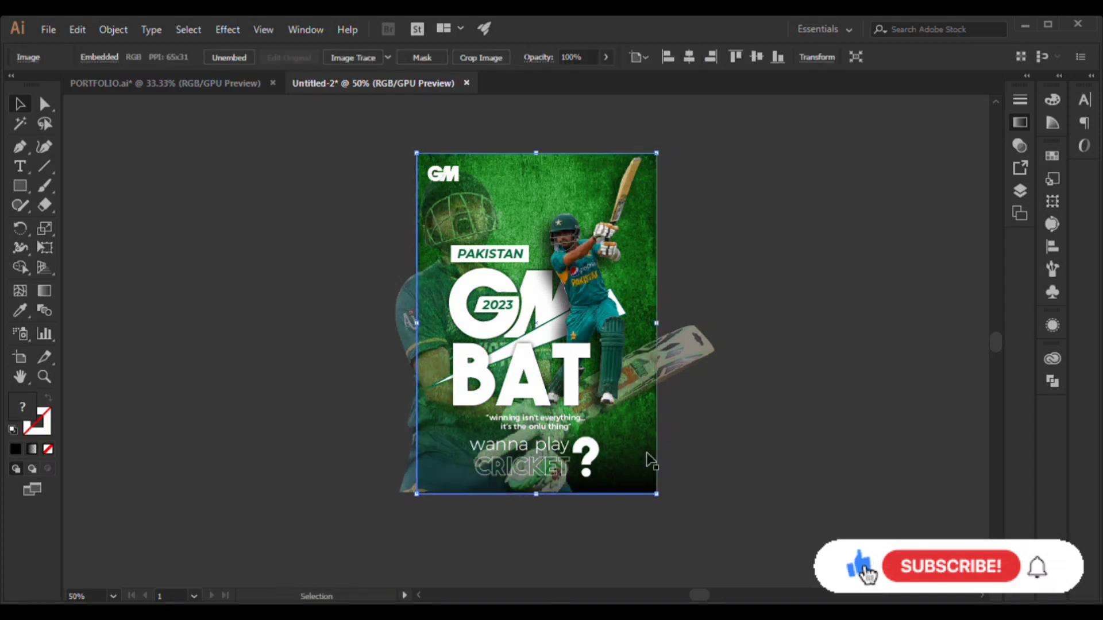
key(ctrl+2)
click(640, 461)
key(ctrl+2)
click(486, 486)
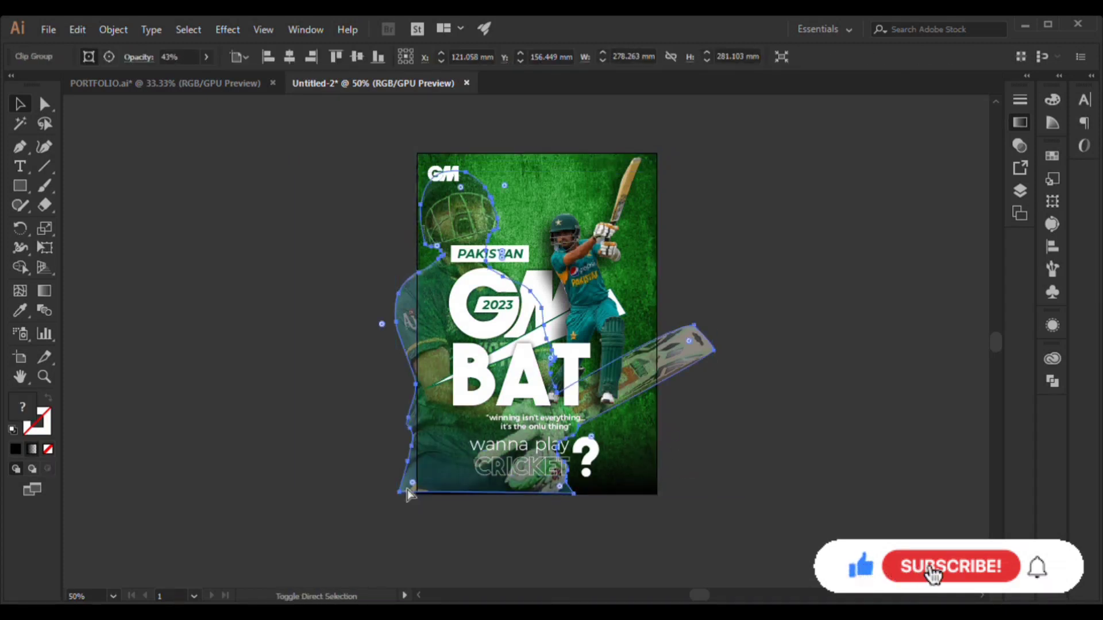
click(623, 494)
Step: Redraw the overlay's vertical gradient so the black fade rises softly from the poster's bottom edge to the middle of BAT
scroll(622, 494, up, 2)
click(672, 451)
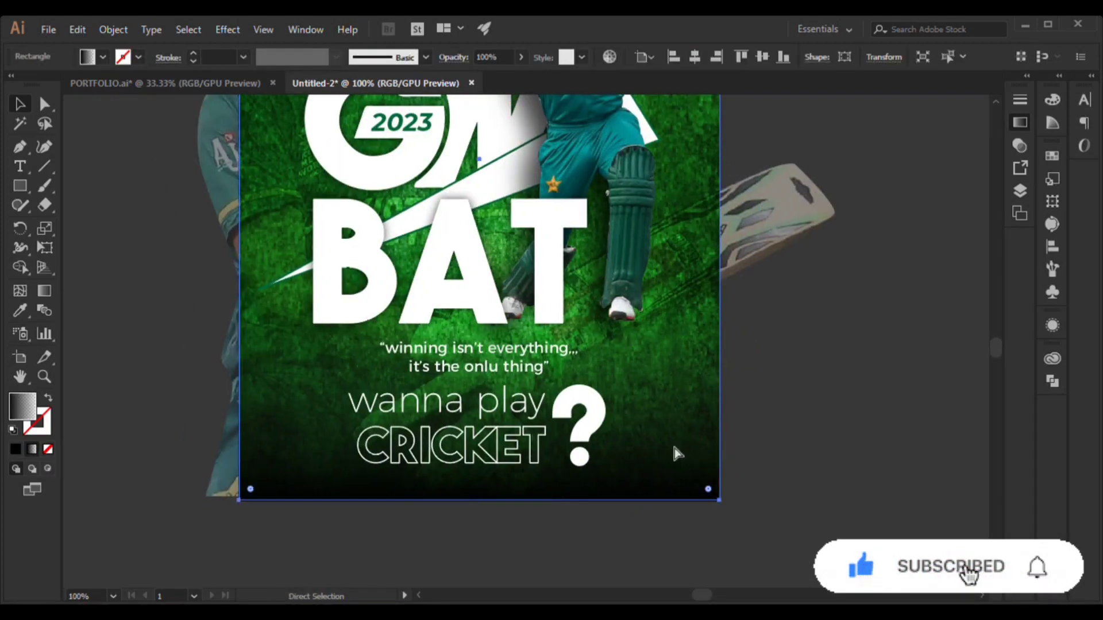
scroll(706, 485, down, 1)
key(g)
drag(560, 230, 563, 480)
drag(564, 544, 580, 314)
drag(551, 502, 565, 359)
mouse_move(542, 484)
mouse_down()
mouse_move(545, 391)
mouse_move(563, 345)
mouse_up()
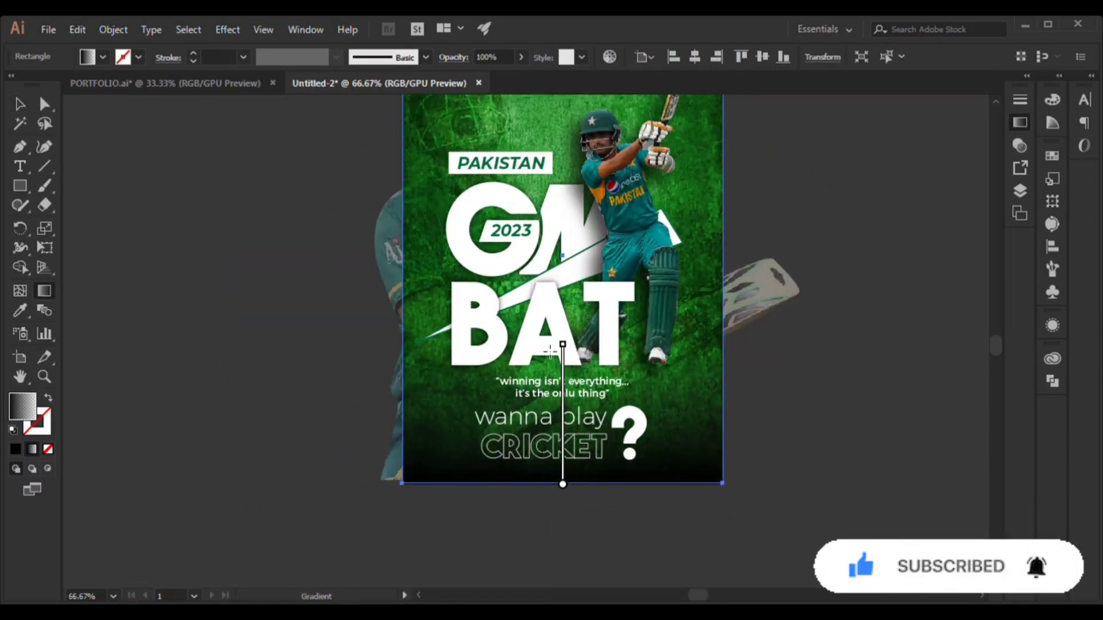
drag(546, 495, 547, 405)
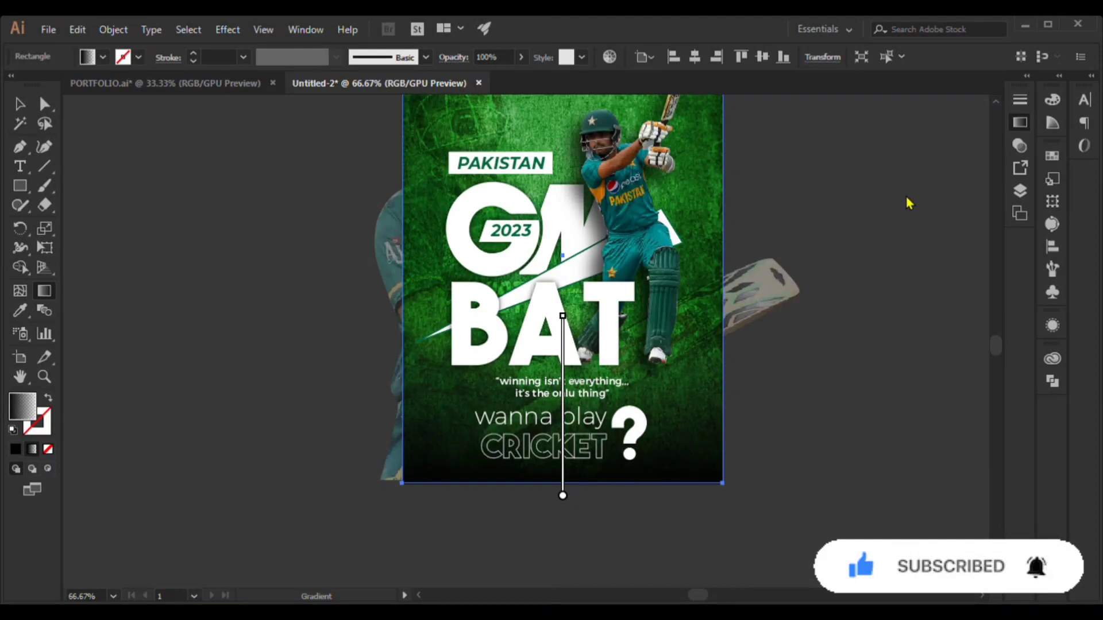
key(v)
click(833, 387)
key(ctrl+0)
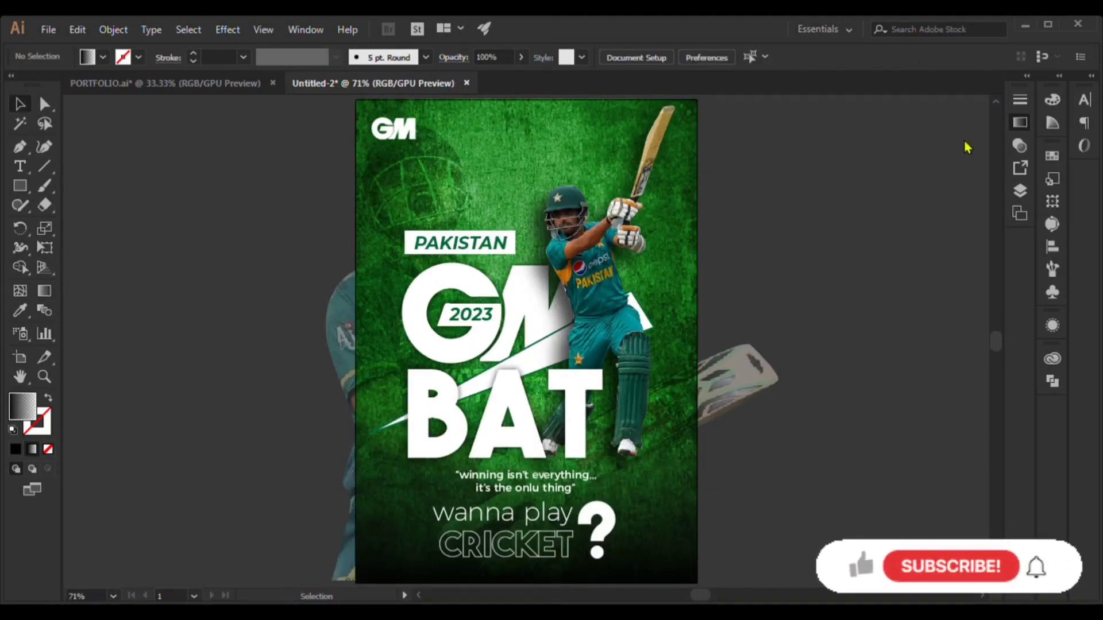